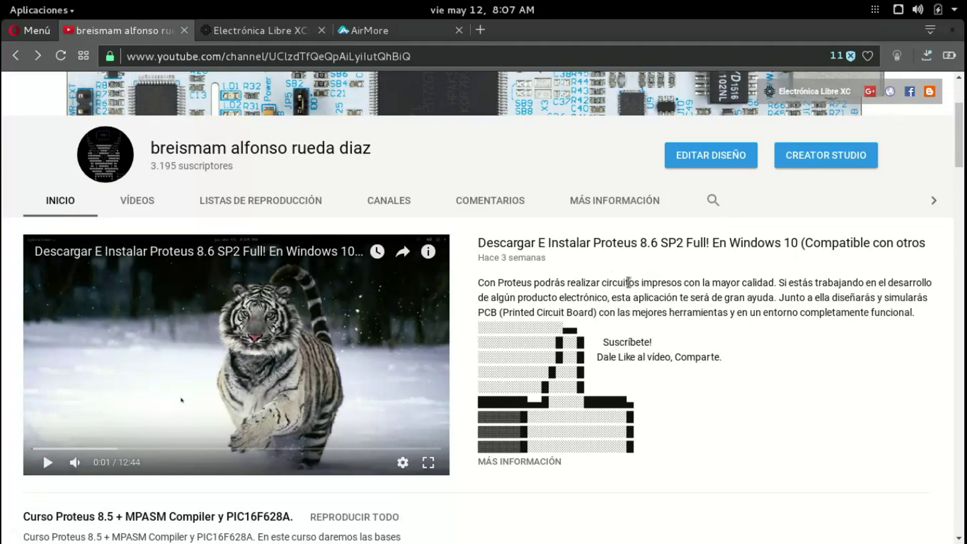
# Switch to the WinElectronics virtual machine and check the size of Bluetooth-Library-for-Proteus.rar in its properties
pyautogui.press('super')
pyautogui.click(225, 204)
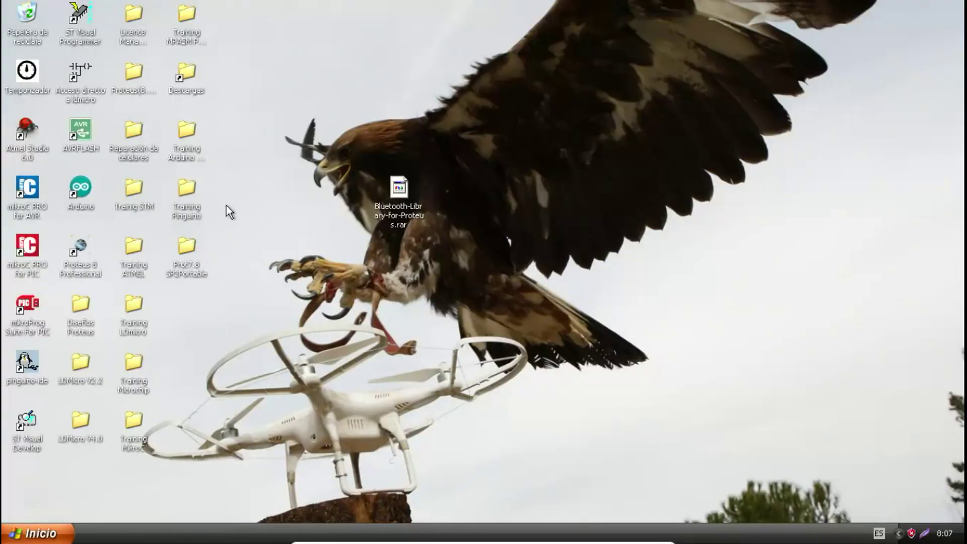
pyautogui.moveTo(509, 116); pyautogui.dragTo(391, 210)
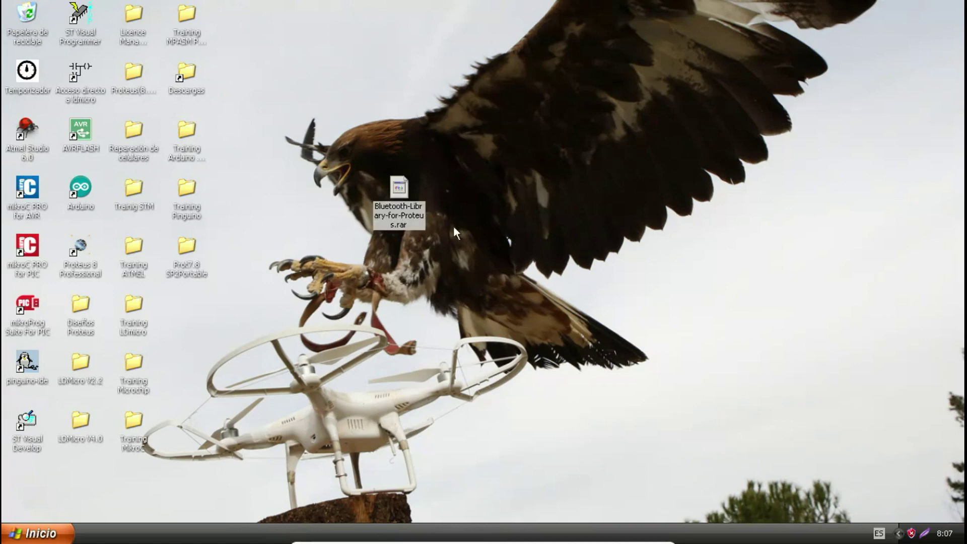
pyautogui.rightClick(421, 222)
pyautogui.click(454, 359)
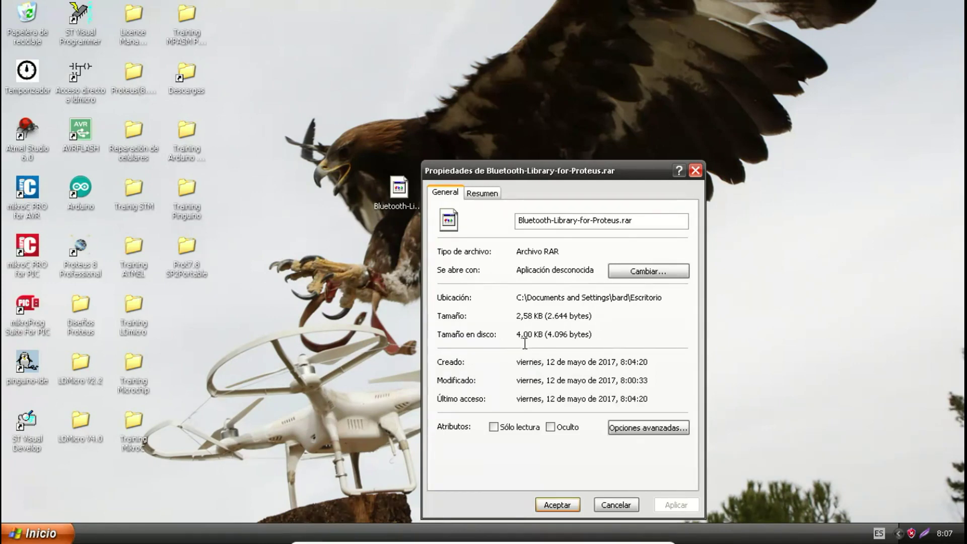
pyautogui.doubleClick(561, 335)
pyautogui.click(545, 335)
pyautogui.click(557, 504)
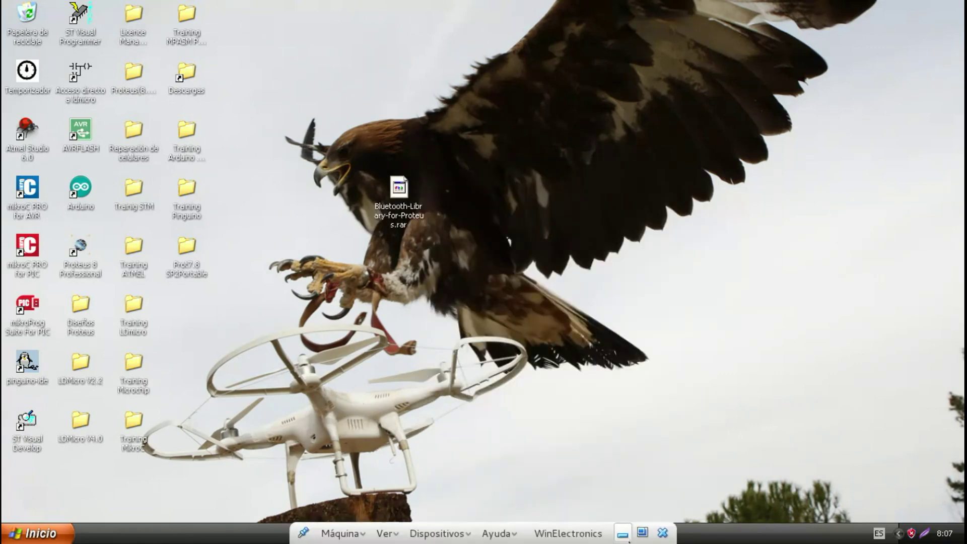
pyautogui.click(624, 536)
pyautogui.moveTo(2, 2)
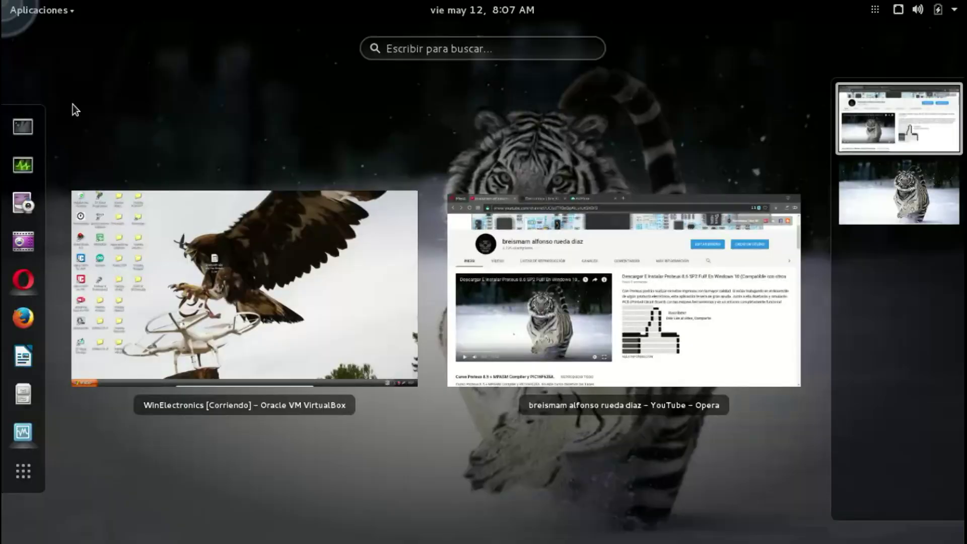
pyautogui.click(278, 289)
# Move Bluetooth-Library-for-Proteus.rar slightly across the desktop and extract its contents there with 7-Zip
pyautogui.moveTo(398, 188); pyautogui.dragTo(457, 133)
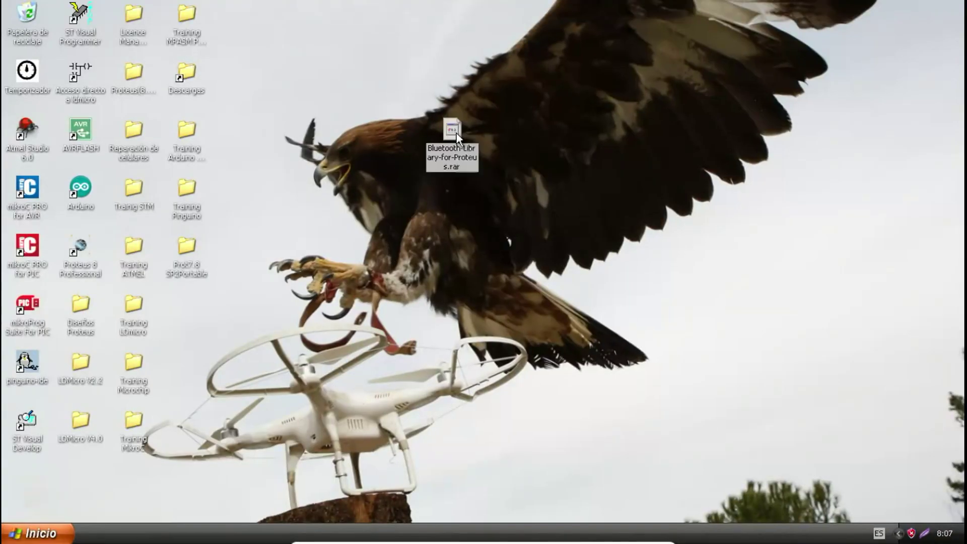
pyautogui.rightClick(456, 133)
pyautogui.moveTo(520, 157)
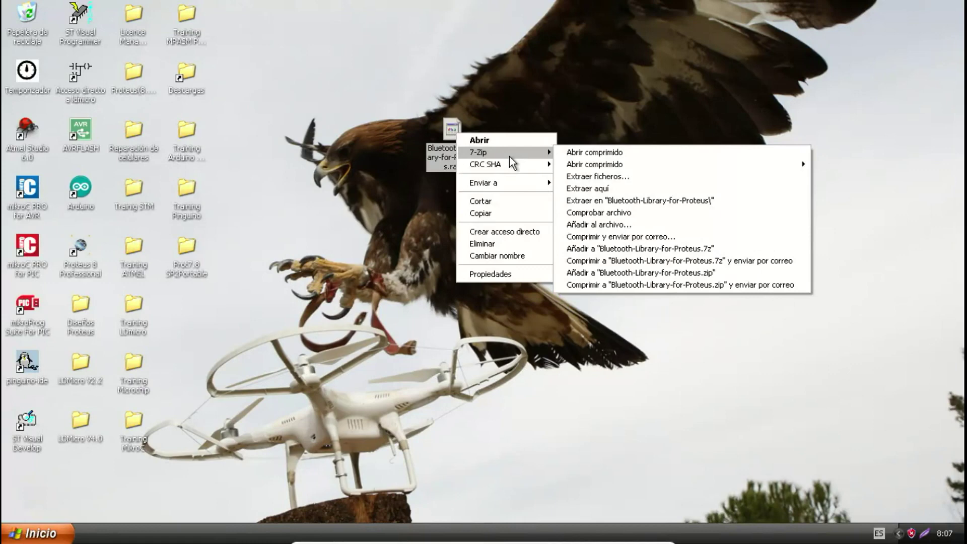
pyautogui.click(576, 188)
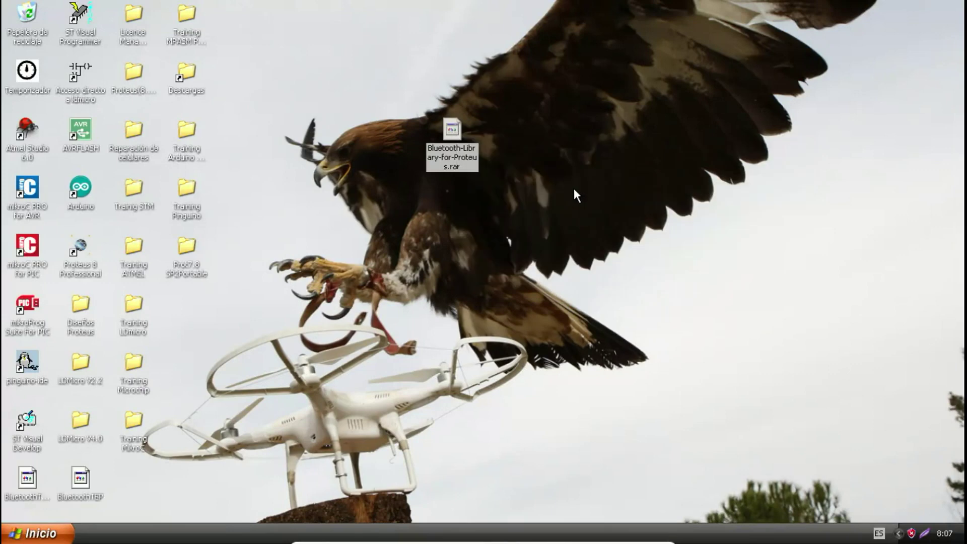
# Move the extracted BluetoothTEP.IDX and BluetoothTEP files together to an empty area of the desktop
pyautogui.click(58, 494)
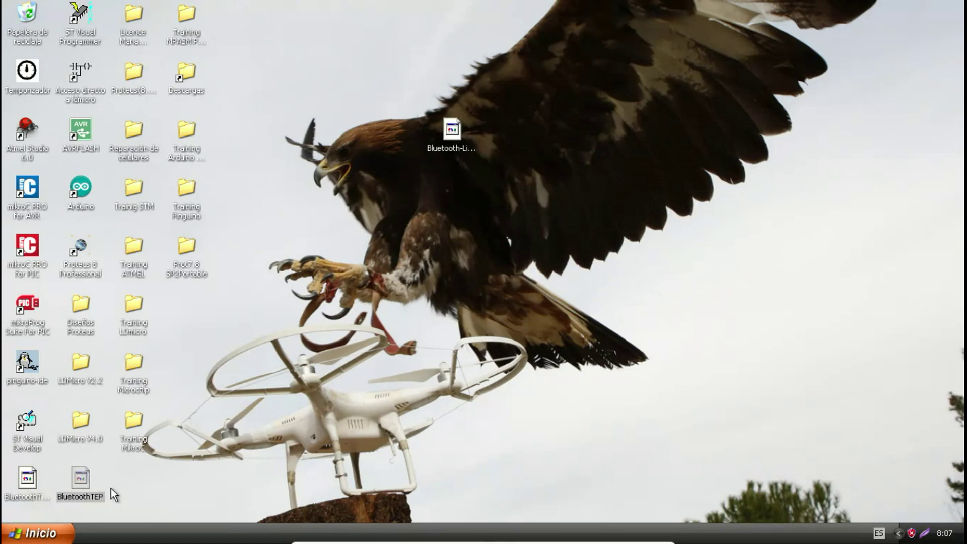
pyautogui.click(25, 479)
pyautogui.moveTo(130, 470); pyautogui.dragTo(689, 298)
pyautogui.moveTo(810, 242); pyautogui.dragTo(611, 404)
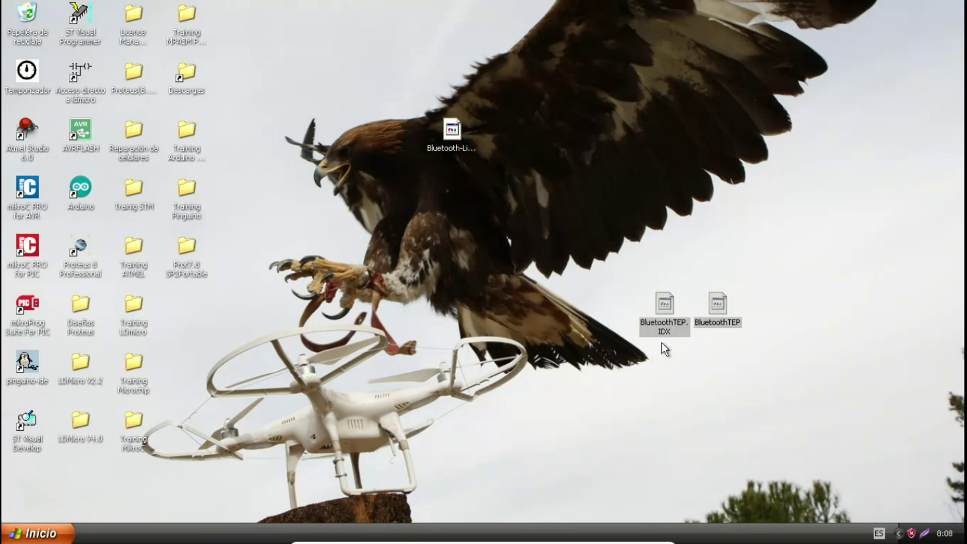
pyautogui.click(719, 330)
pyautogui.moveTo(775, 267); pyautogui.dragTo(588, 391)
pyautogui.doubleClick(464, 131)
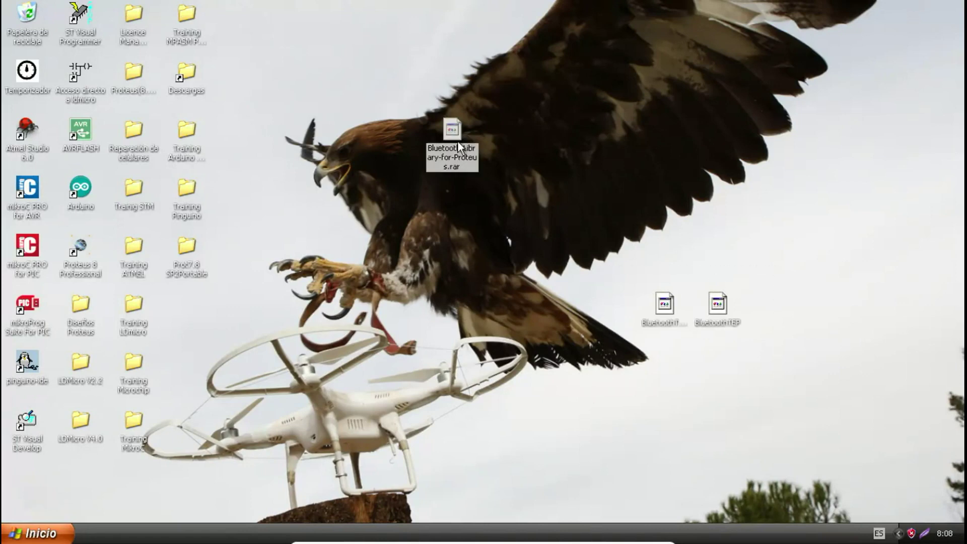
pyautogui.click(584, 334)
# Copy the BluetoothTEP.IDX and BluetoothTEP files from the desktop to the clipboard
pyautogui.moveTo(765, 269); pyautogui.dragTo(632, 372)
pyautogui.rightClick(667, 304)
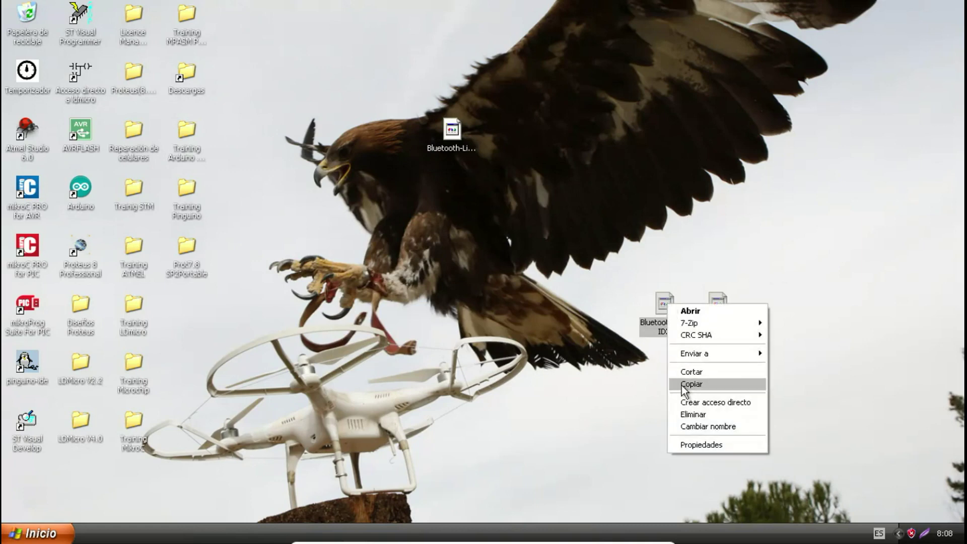
pyautogui.click(682, 385)
pyautogui.click(618, 386)
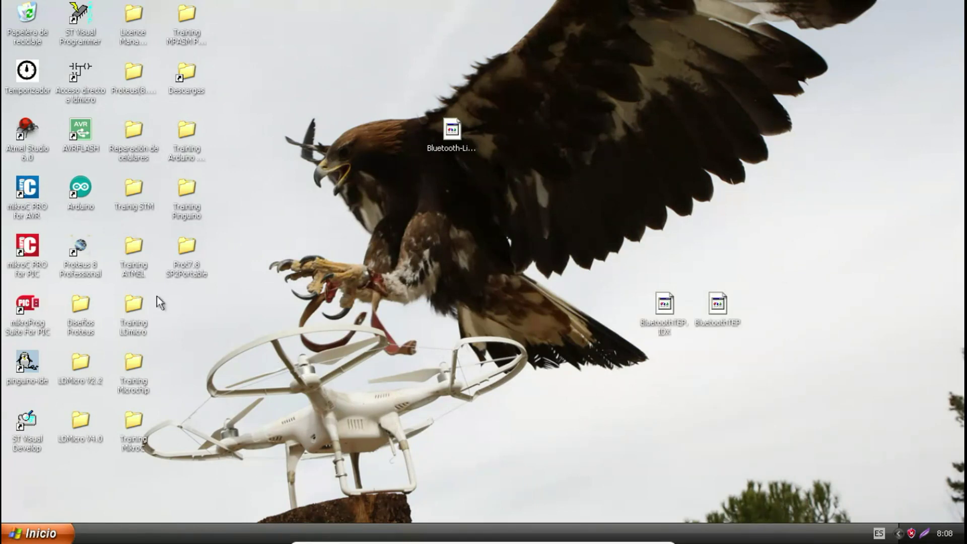
pyautogui.click(101, 272)
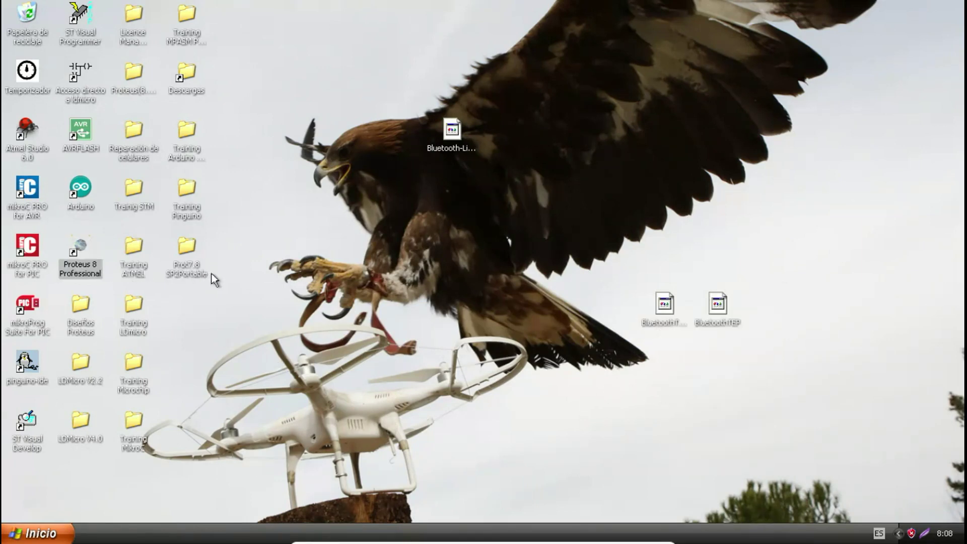
pyautogui.rightClick(86, 265)
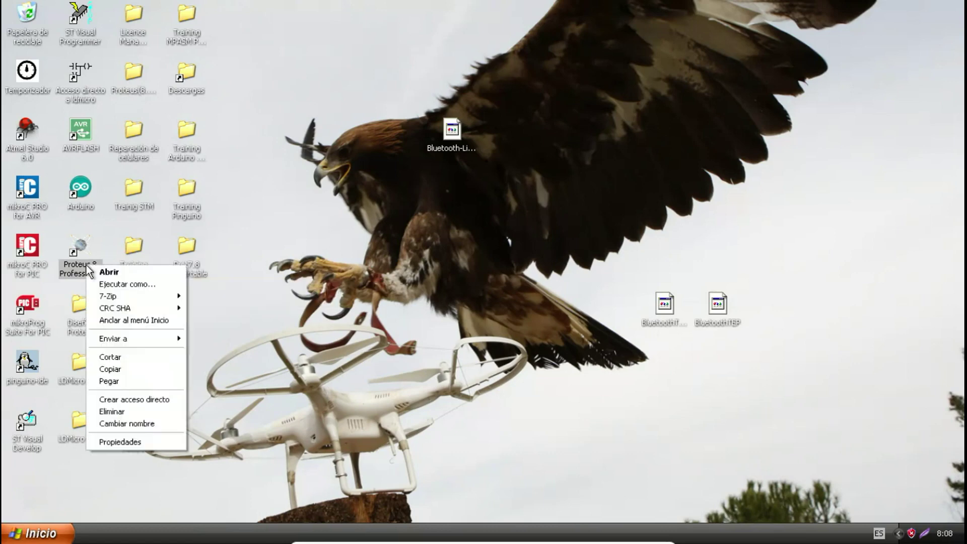
pyautogui.click(149, 441)
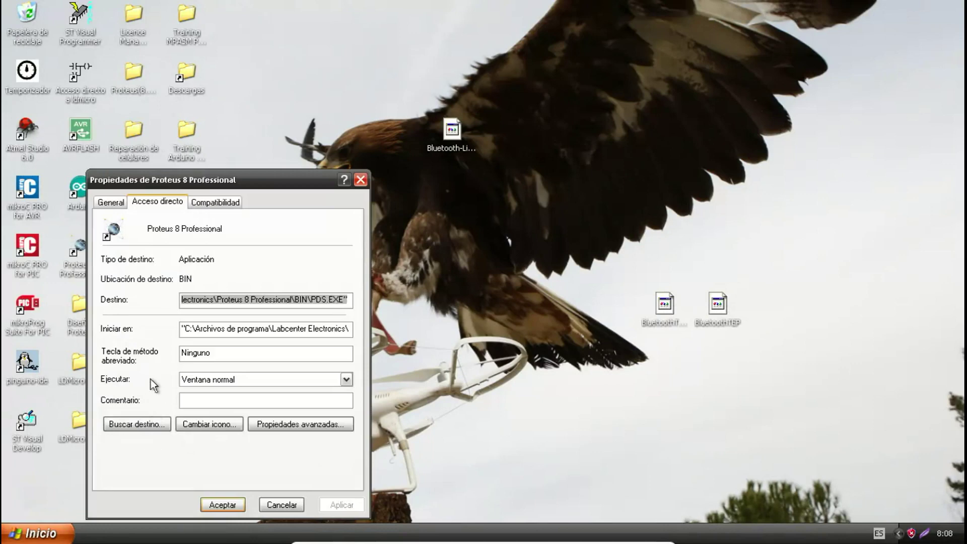
pyautogui.click(359, 184)
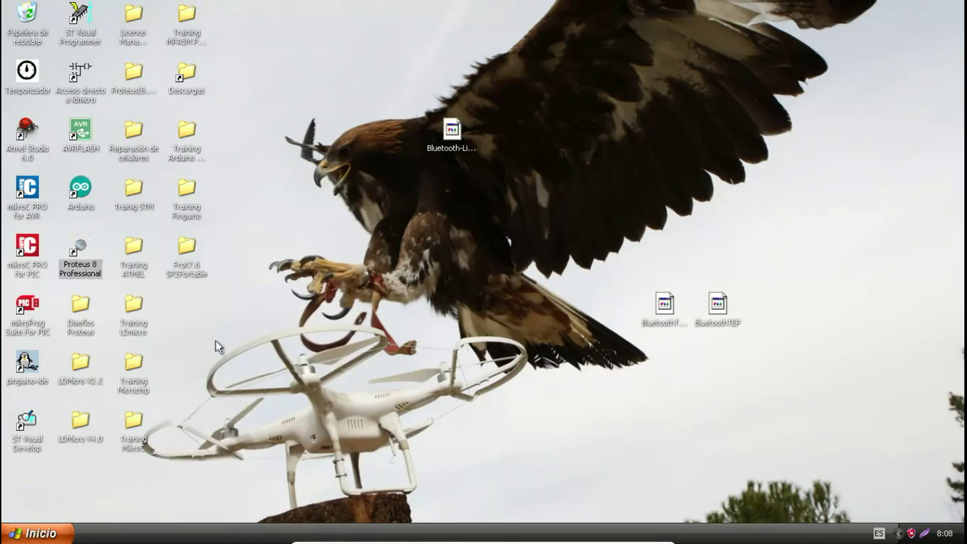
pyautogui.rightClick(80, 274)
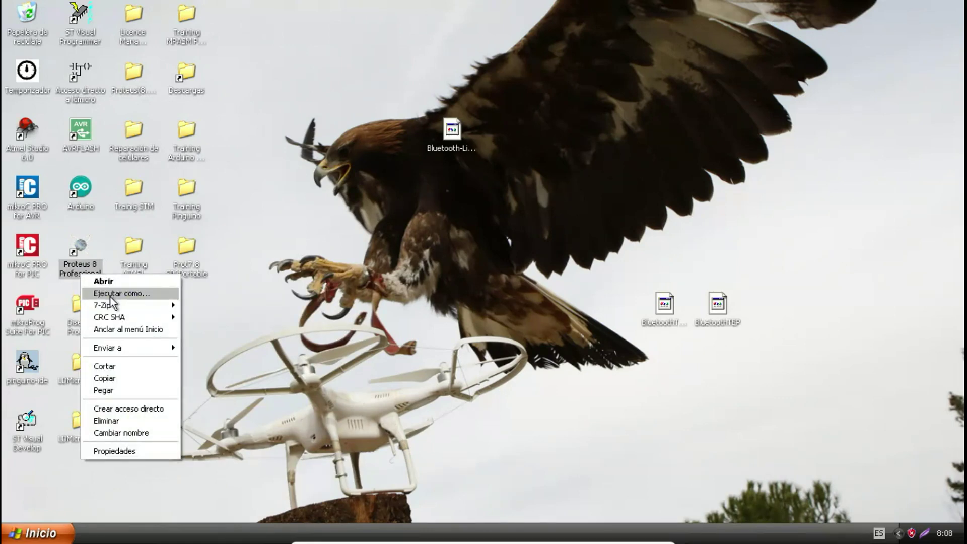
pyautogui.click(267, 283)
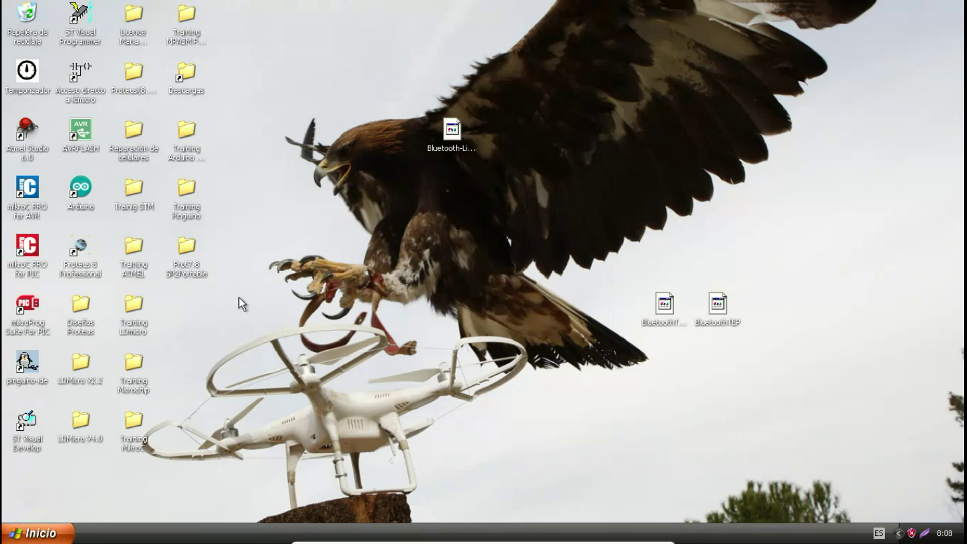
# Open the target folder of the Proteus 8 Professional shortcut from its properties, and close the properties dialog
pyautogui.rightClick(83, 268)
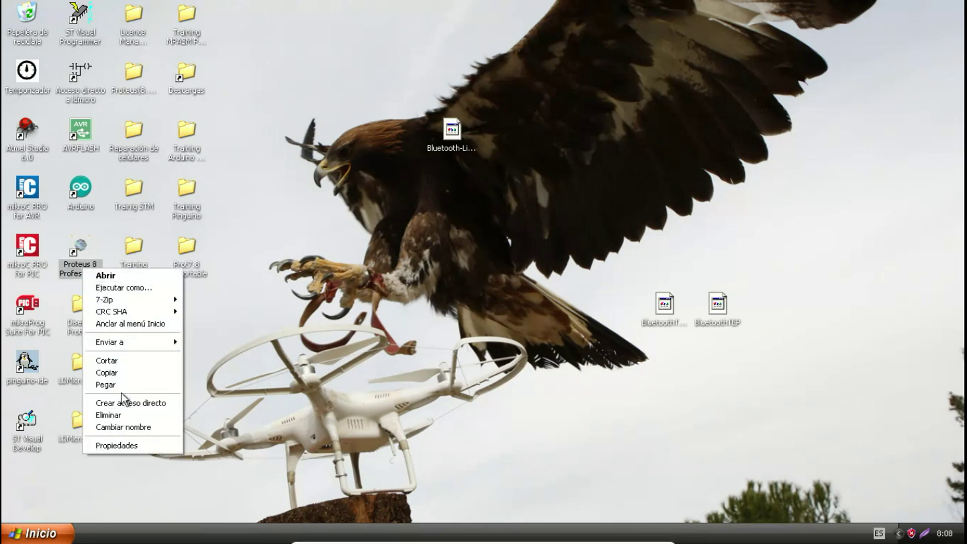
pyautogui.click(119, 444)
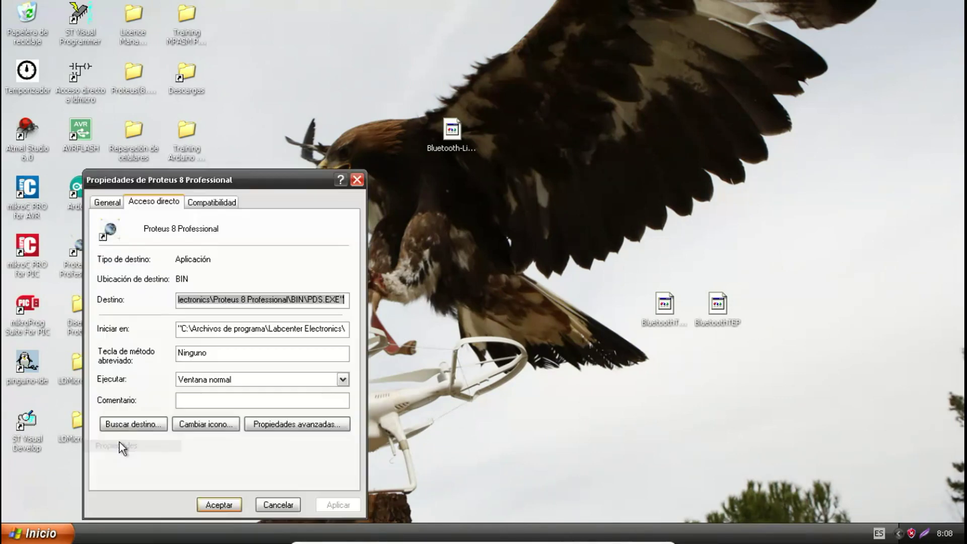
pyautogui.click(143, 424)
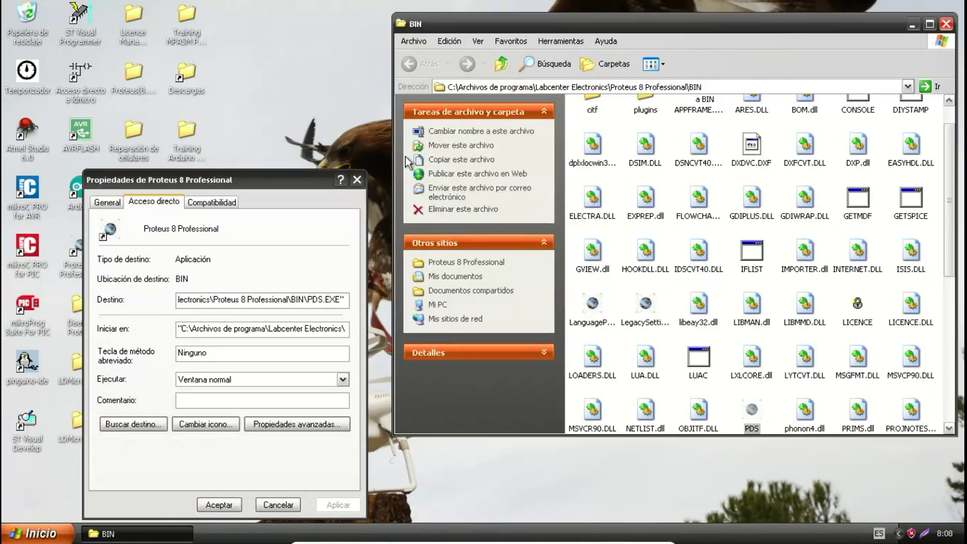
pyautogui.click(358, 178)
# Change the folder path to C:\Archivos de programa\Labcenter Electronics\Proteus 8 Professional and maximize the window
pyautogui.moveTo(520, 29); pyautogui.dragTo(187, 20)
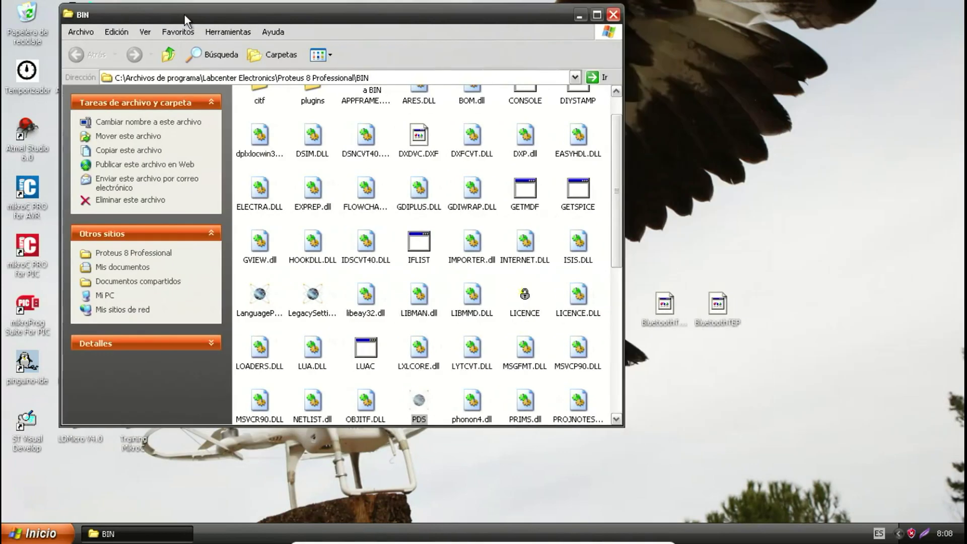
pyautogui.click(397, 78)
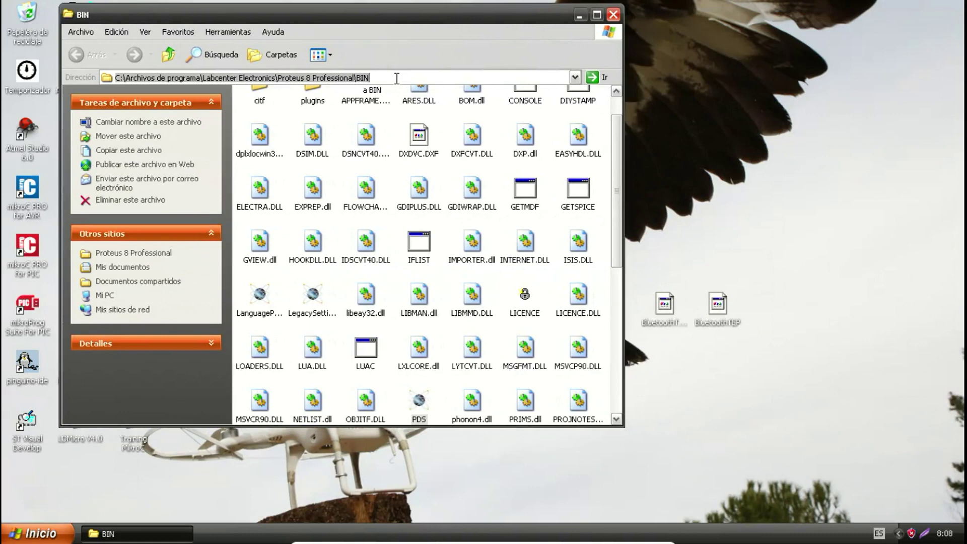
pyautogui.click(397, 78)
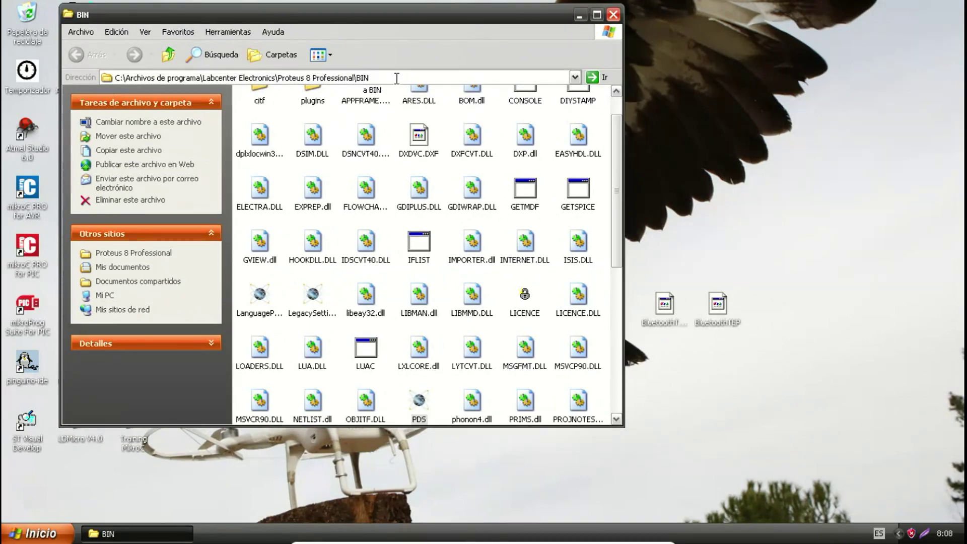
pyautogui.press('BackSpace')
pyautogui.press('BackSpace')
pyautogui.press('BackSpace')
pyautogui.press('BackSpace')
pyautogui.press('Return')
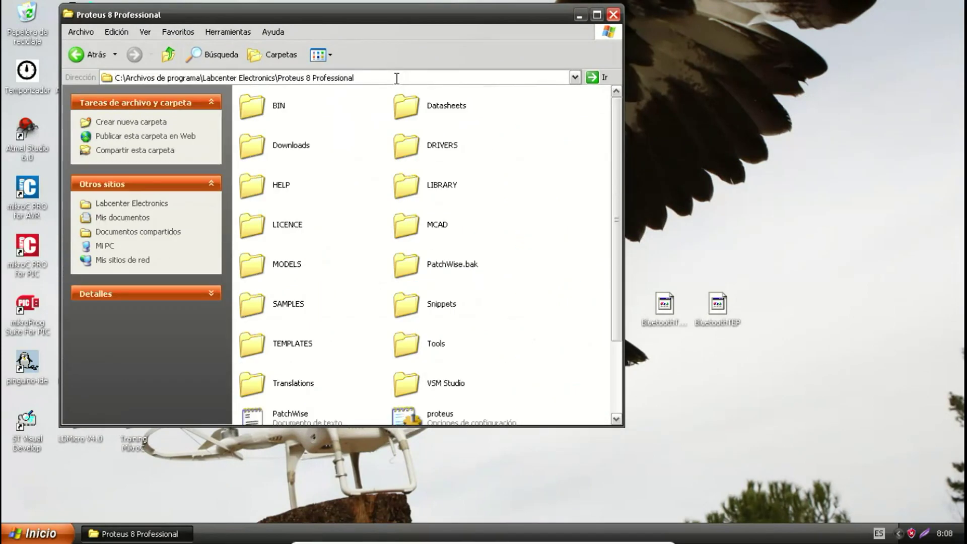
pyautogui.doubleClick(413, 14)
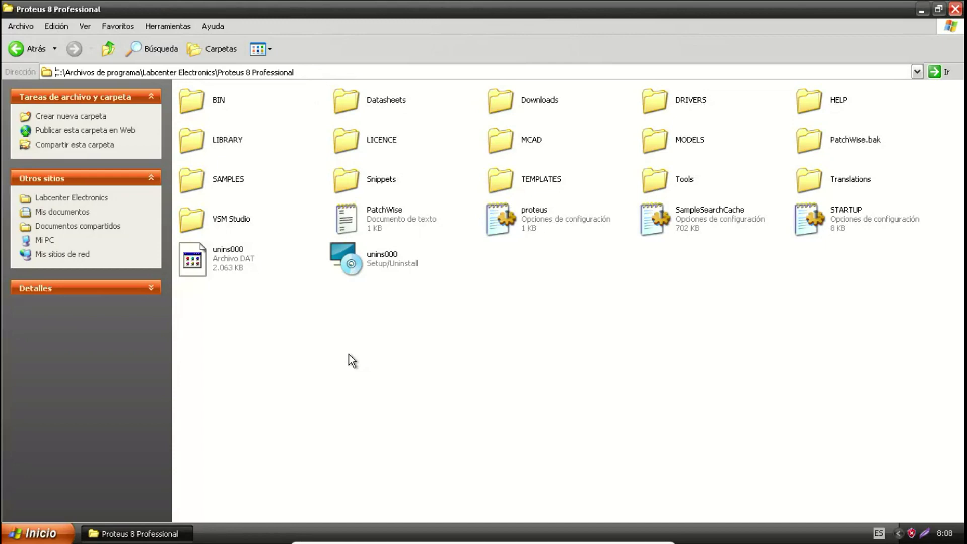
# Paste the copied BluetoothTEP.IDX and BluetoothTEP files into the LIBRARY folder of Proteus 8 Professional
pyautogui.doubleClick(205, 136)
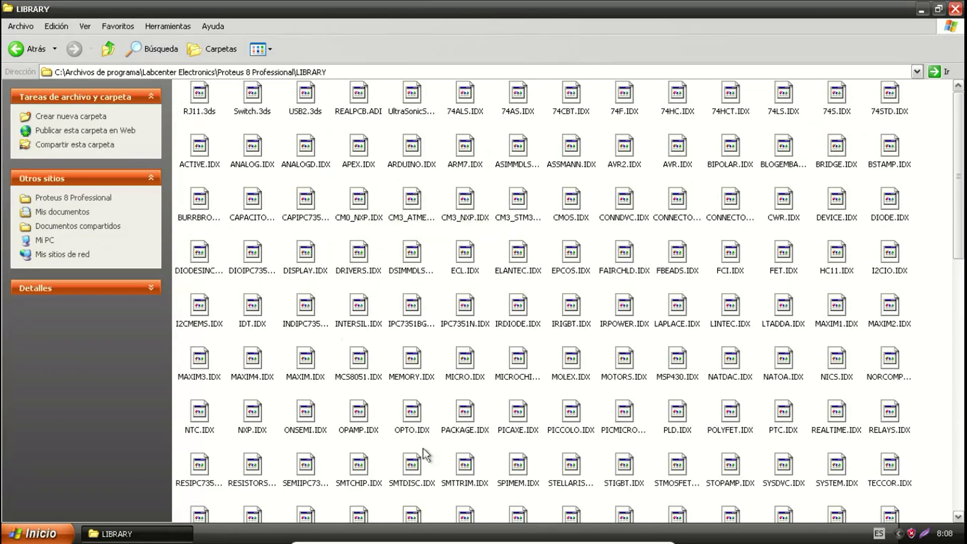
pyautogui.rightClick(381, 191)
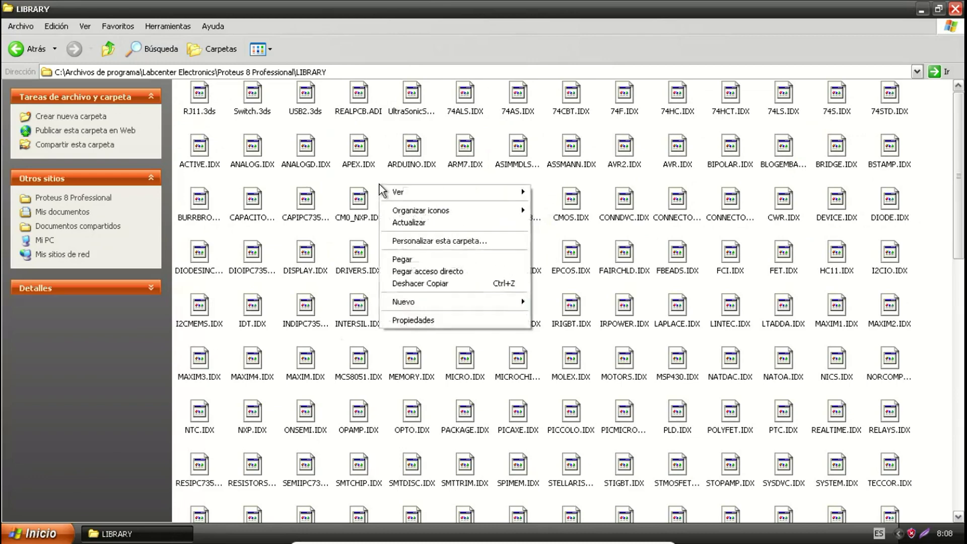
pyautogui.click(402, 259)
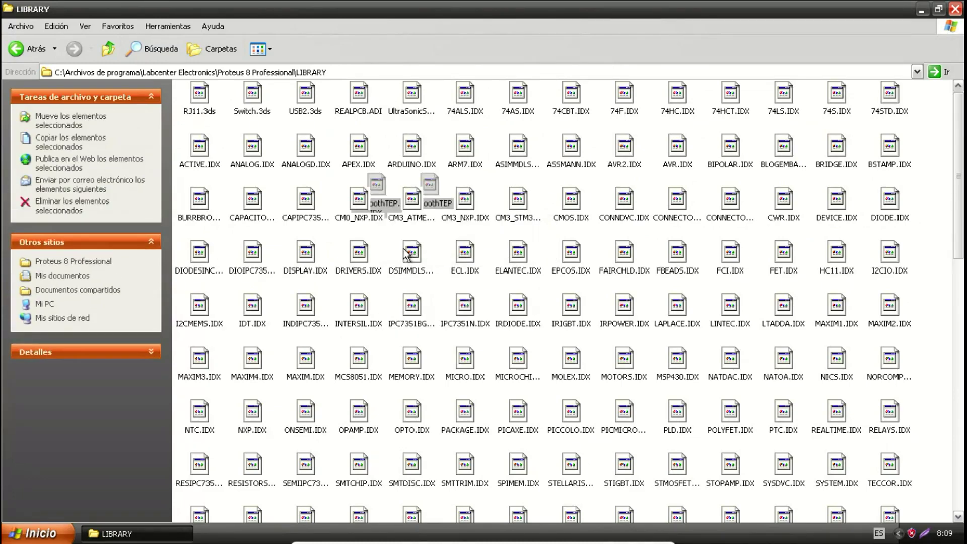
# Arrange the icons in the LIBRARY folder by type and close the folder window
pyautogui.rightClick(475, 184)
pyautogui.moveTo(558, 212)
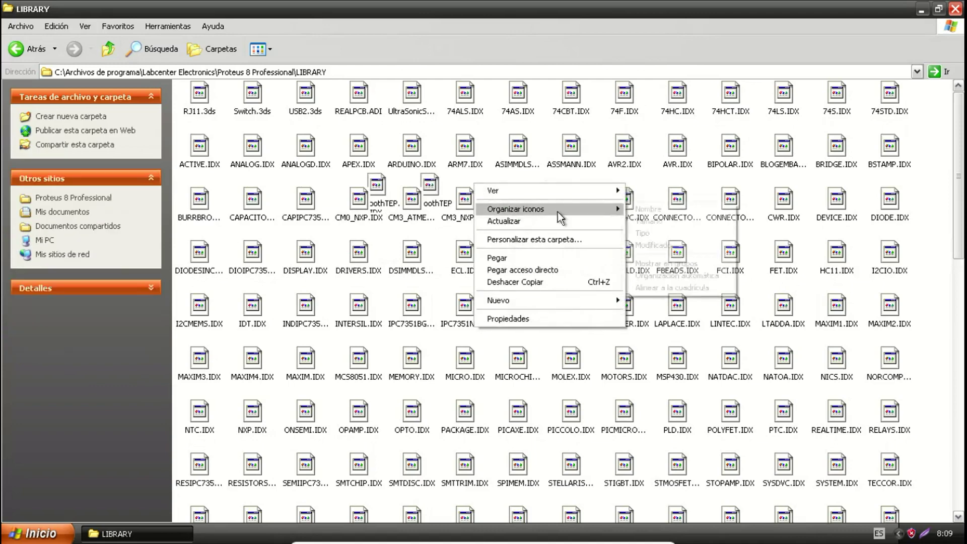
pyautogui.click(654, 232)
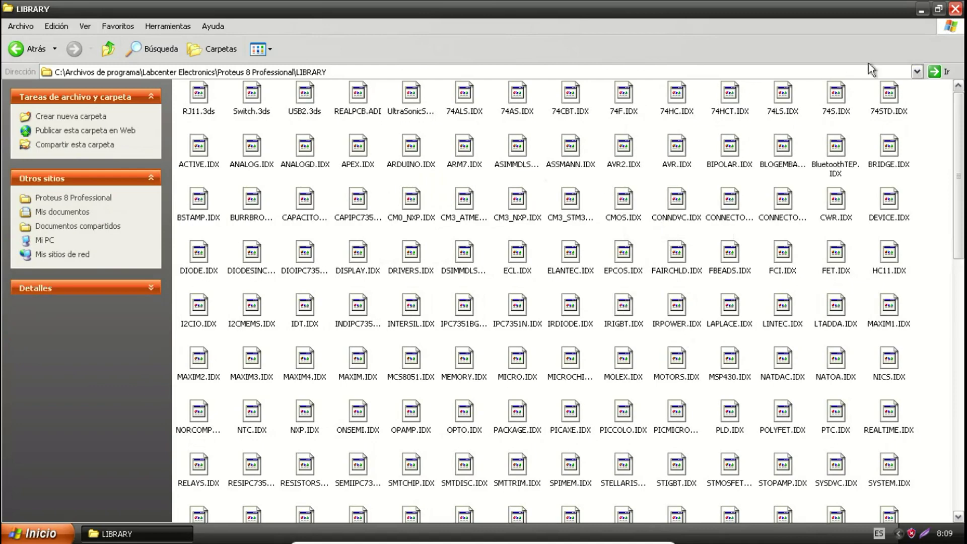
pyautogui.click(955, 9)
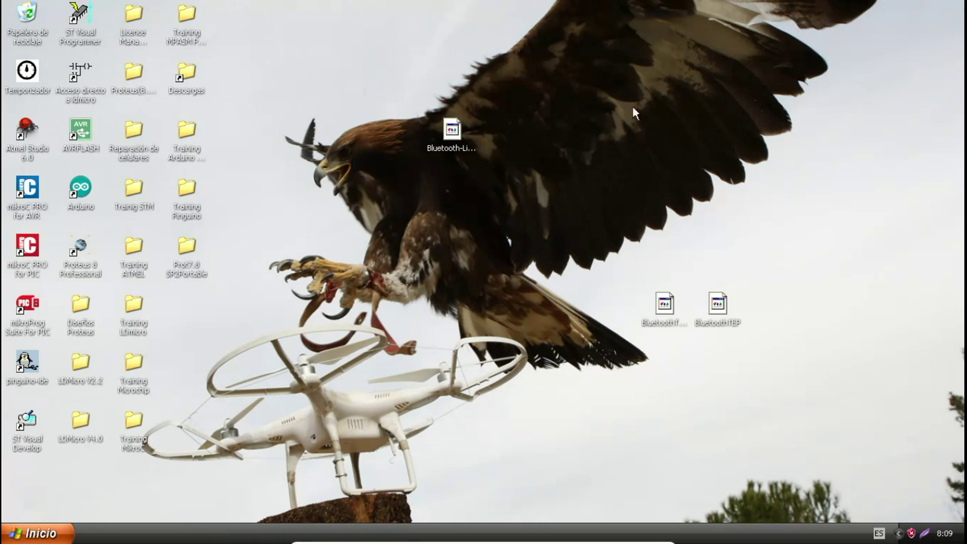
pyautogui.moveTo(578, 83); pyautogui.dragTo(403, 173)
pyautogui.click(612, 120)
pyautogui.moveTo(613, 52); pyautogui.dragTo(310, 229)
pyautogui.click(378, 231)
# Copy both BluetoothTEP library files from the desktop to the clipboard again
pyautogui.moveTo(862, 240); pyautogui.dragTo(506, 403)
pyautogui.rightClick(661, 317)
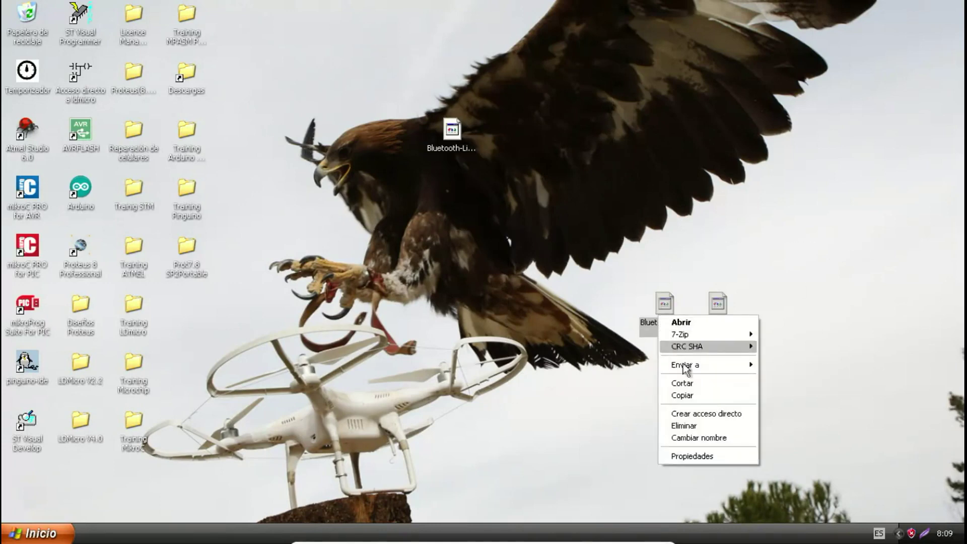
pyautogui.click(682, 396)
pyautogui.click(453, 333)
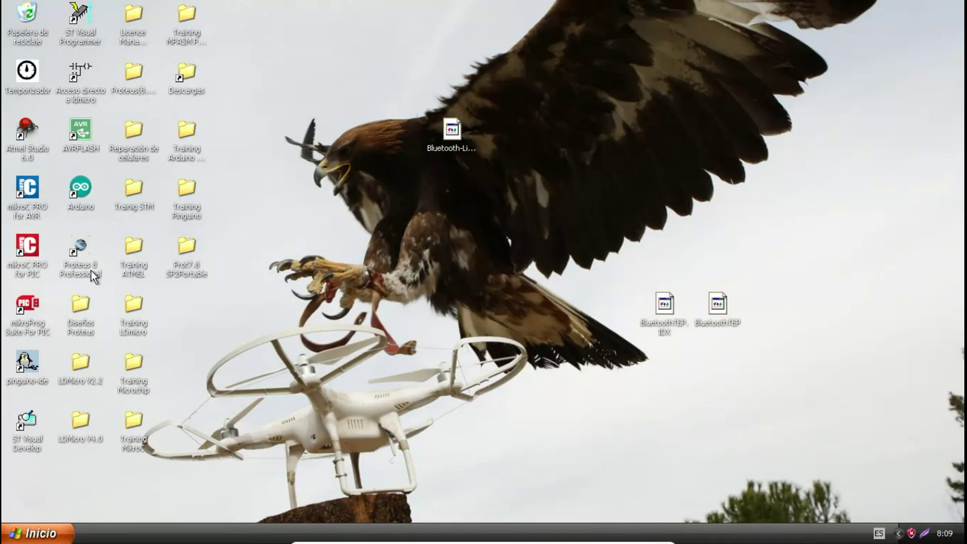
# Open local disk C: from Mi PC and maximize the folder window
pyautogui.click(33, 533)
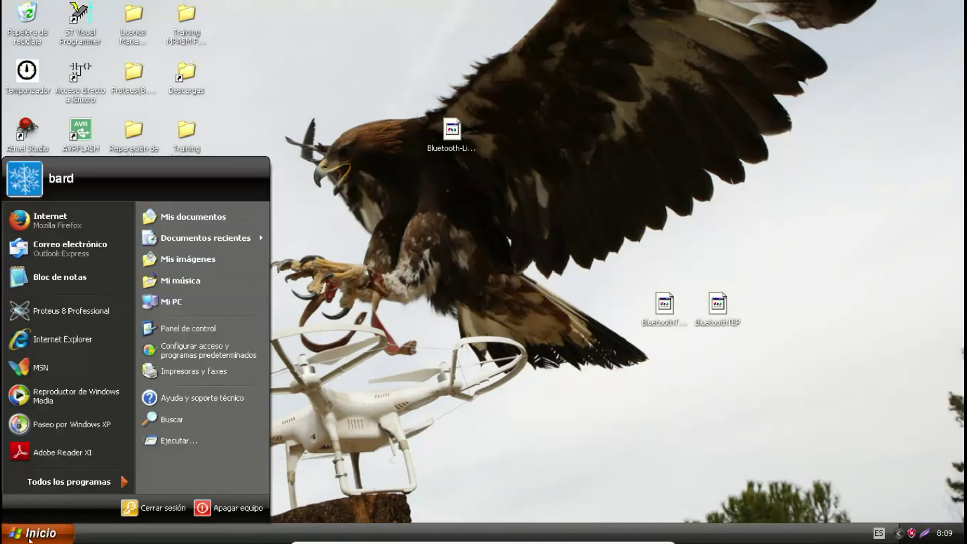
pyautogui.click(181, 305)
pyautogui.doubleClick(260, 214)
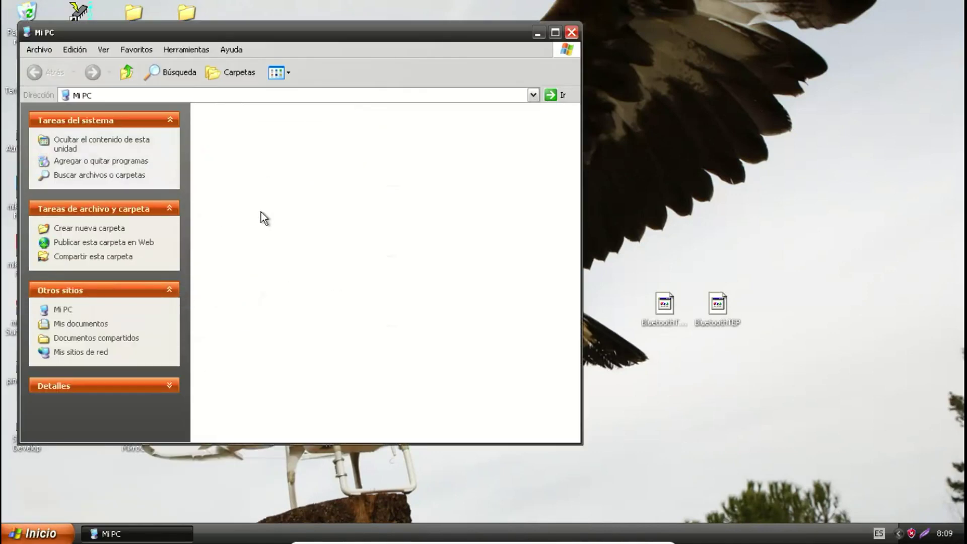
pyautogui.doubleClick(301, 32)
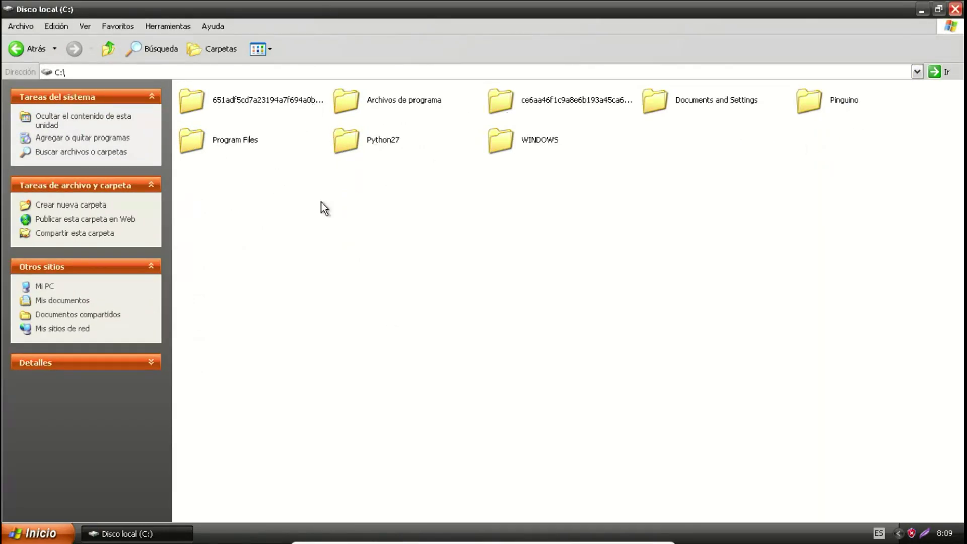
# Look inside Program Files\Microsoft Help Viewer\v1.0 and return to the root of drive C:
pyautogui.doubleClick(235, 137)
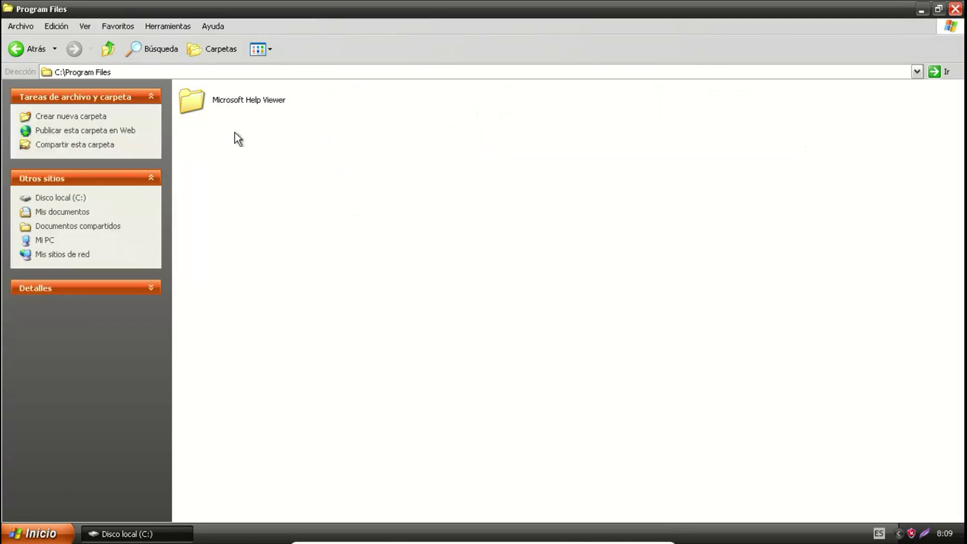
pyautogui.doubleClick(222, 100)
pyautogui.doubleClick(224, 104)
pyautogui.click(32, 51)
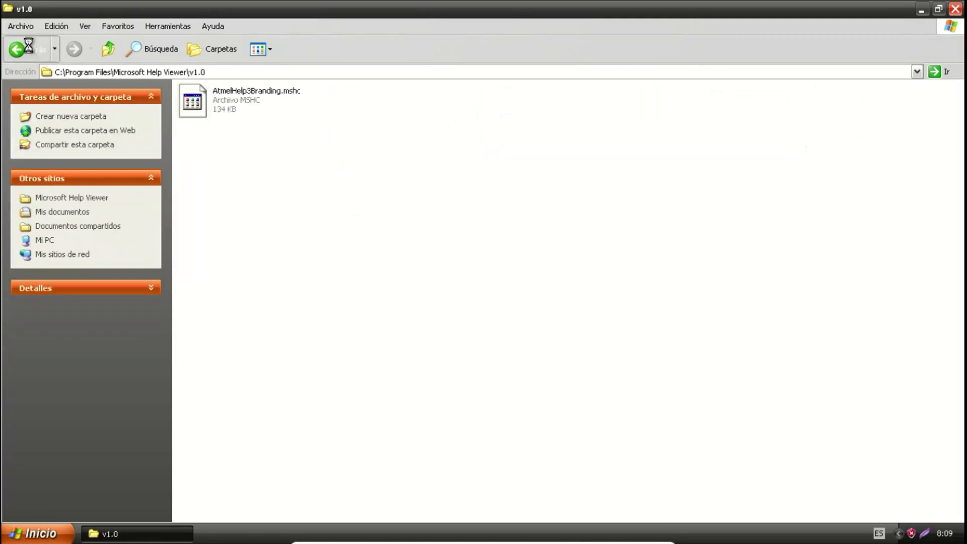
pyautogui.click(31, 51)
pyautogui.click(31, 50)
# Check the hidden files and folders setting in the folder options and accept the dialog
pyautogui.click(167, 26)
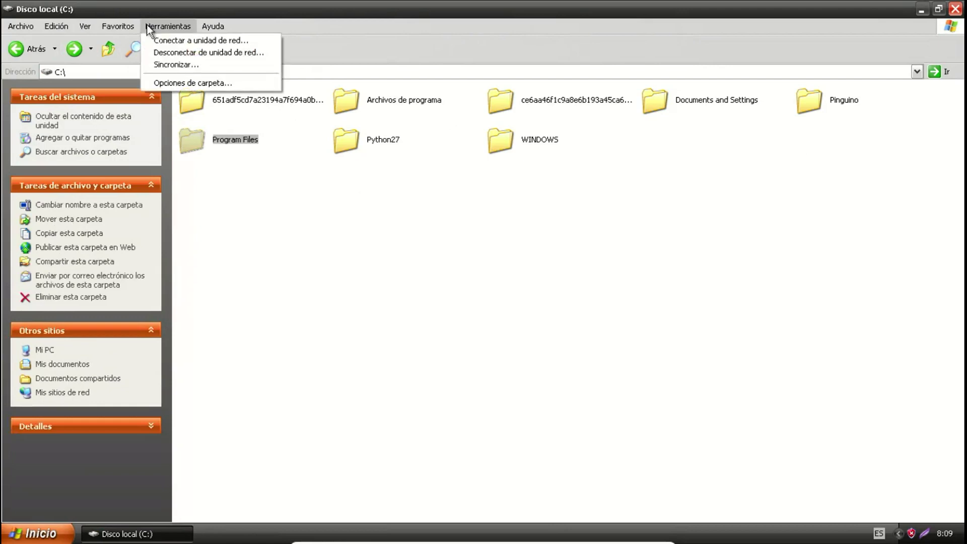
pyautogui.click(162, 86)
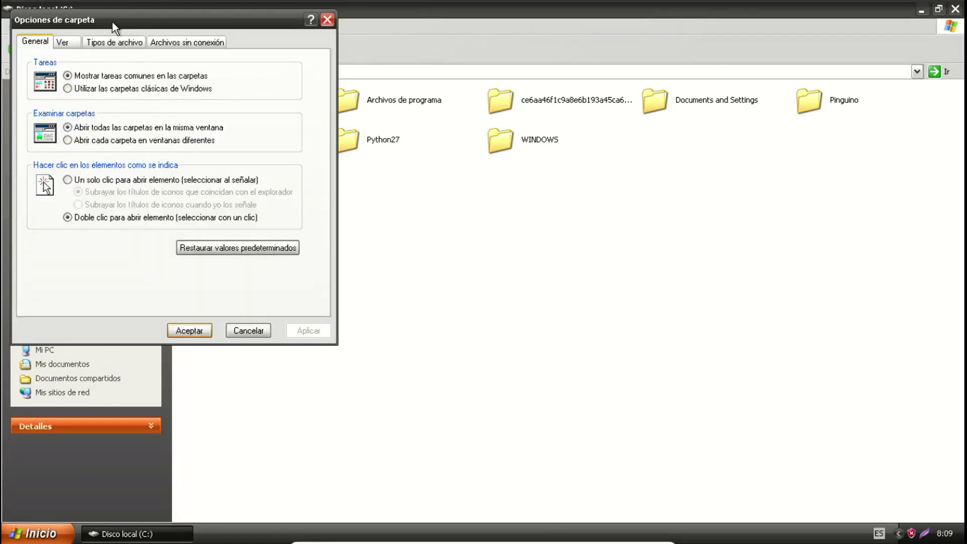
pyautogui.click(65, 40)
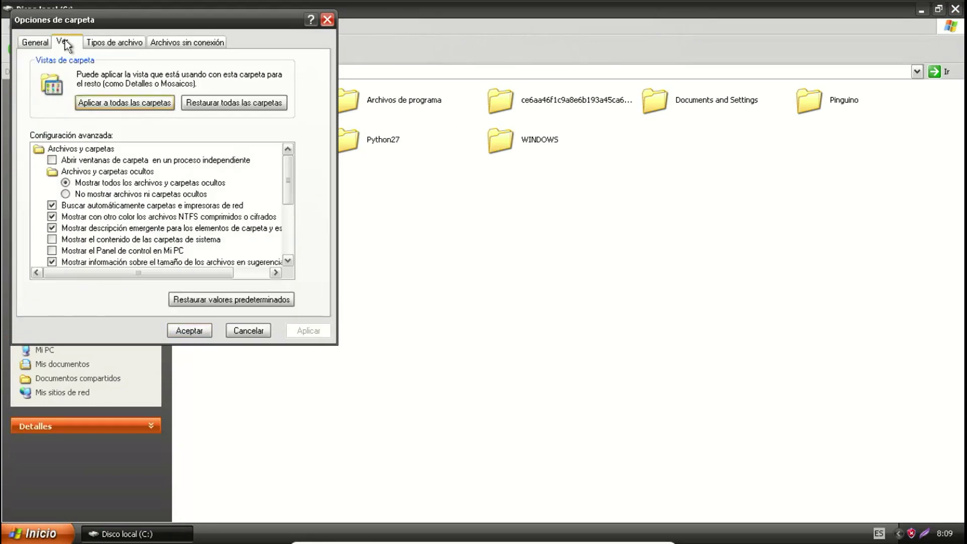
pyautogui.click(200, 335)
pyautogui.click(567, 308)
# Look into the Archivos de programa and Program Files folders on drive C: and close the folder window
pyautogui.click(421, 106)
pyautogui.doubleClick(421, 108)
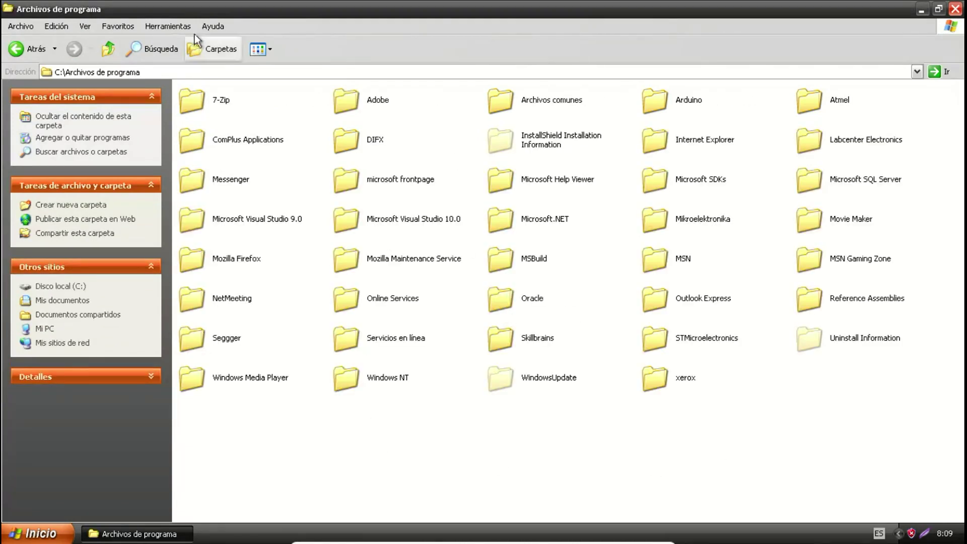
pyautogui.click(23, 51)
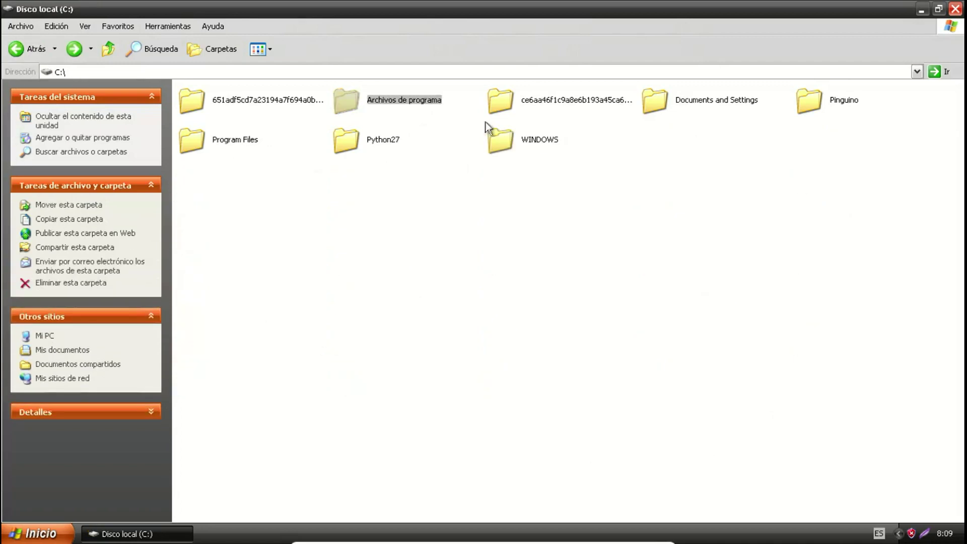
pyautogui.doubleClick(231, 146)
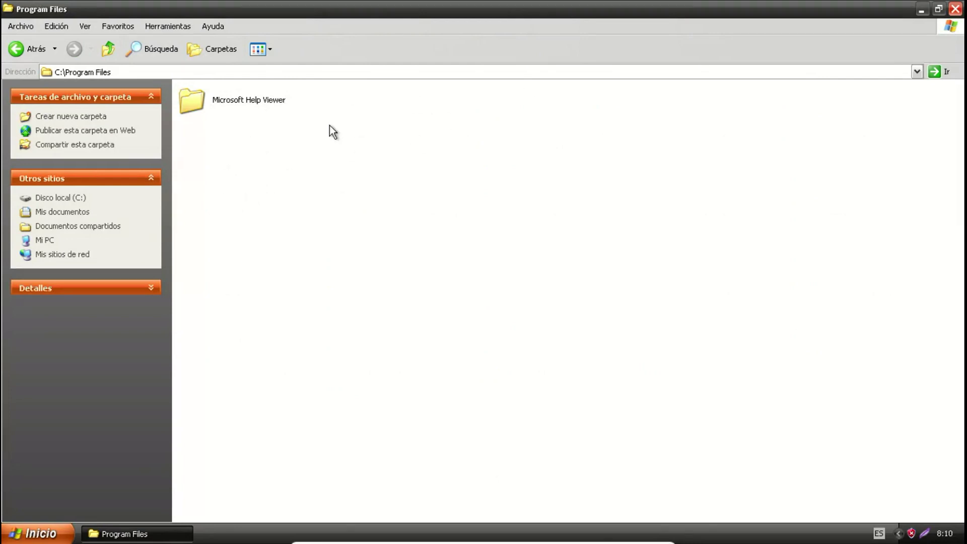
pyautogui.rightClick(423, 135)
pyautogui.click(358, 176)
pyautogui.click(955, 9)
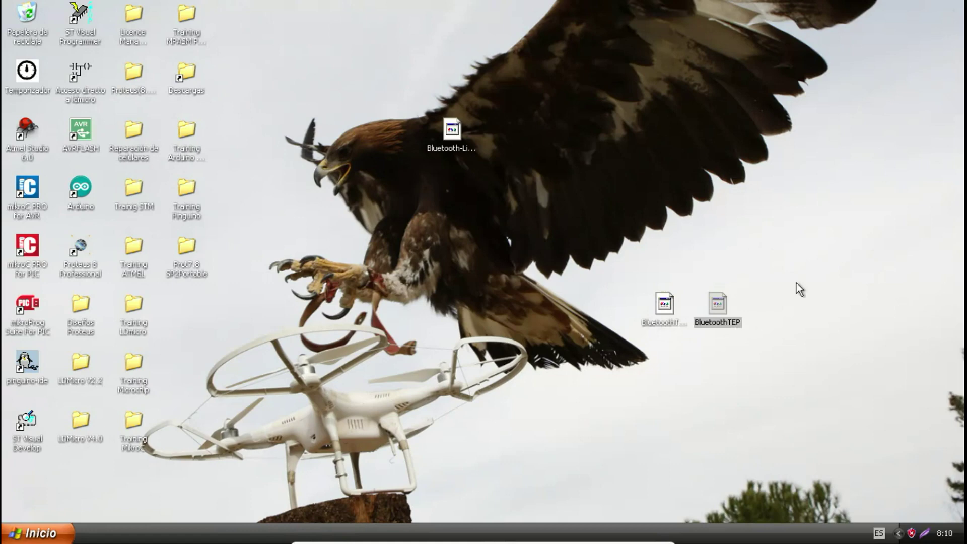
# Move the Bluetooth library archive's desktop icon to the area above the two BluetoothTEP files
pyautogui.moveTo(807, 273); pyautogui.dragTo(580, 401)
pyautogui.click(696, 276)
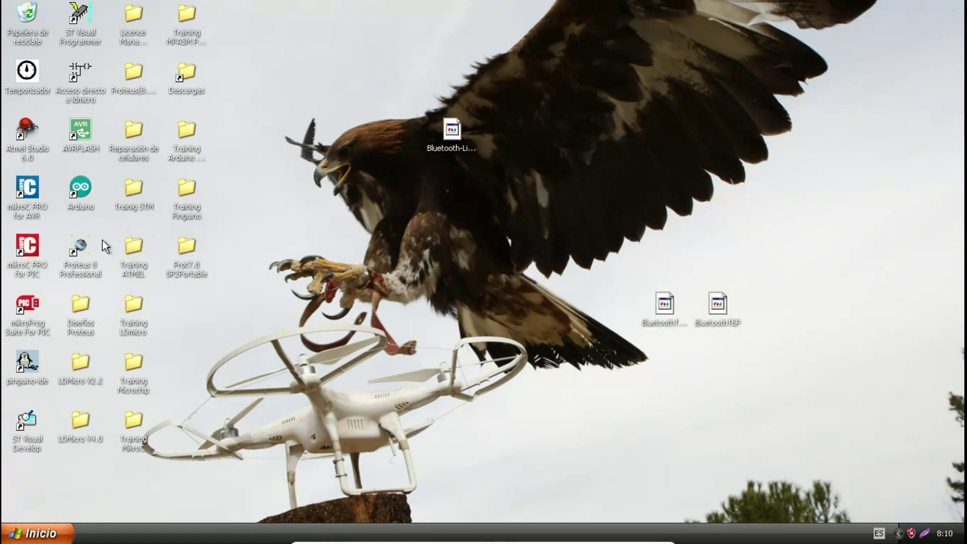
pyautogui.moveTo(460, 159); pyautogui.dragTo(779, 159)
pyautogui.click(754, 227)
pyautogui.moveTo(771, 346); pyautogui.dragTo(579, 291)
pyautogui.click(580, 291)
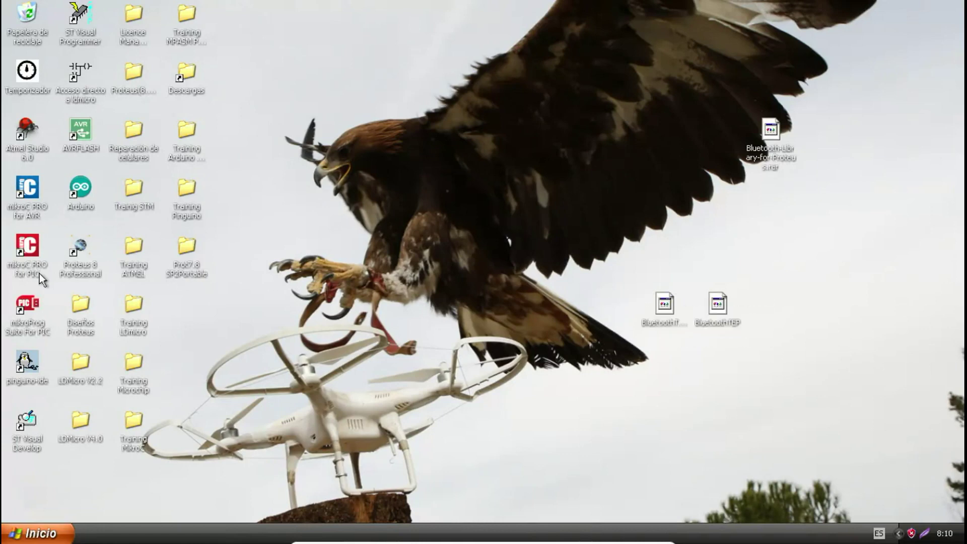
# Launch Proteus 8 Professional, open the recent project MPASM5.pdsprj and centre the circuit at a larger zoom
pyautogui.doubleClick(74, 269)
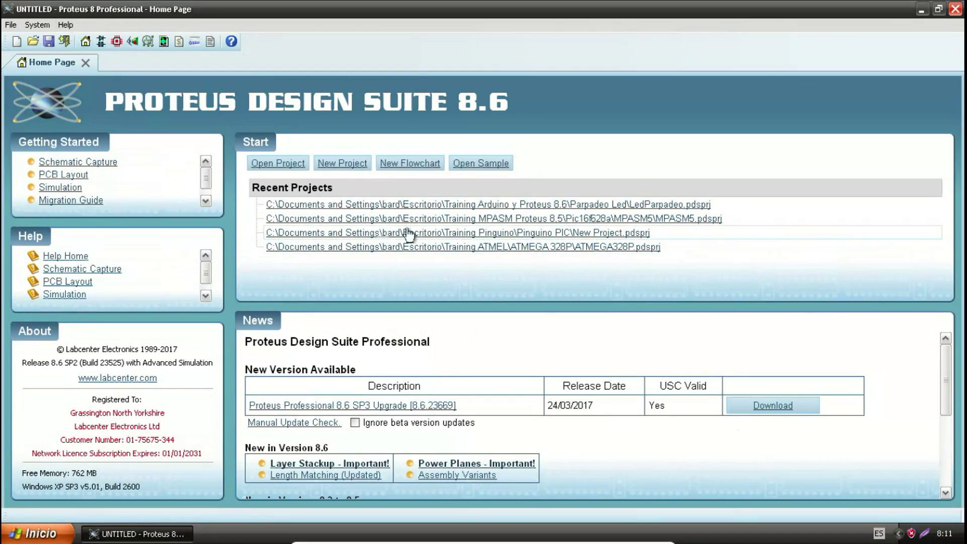
pyautogui.click(637, 219)
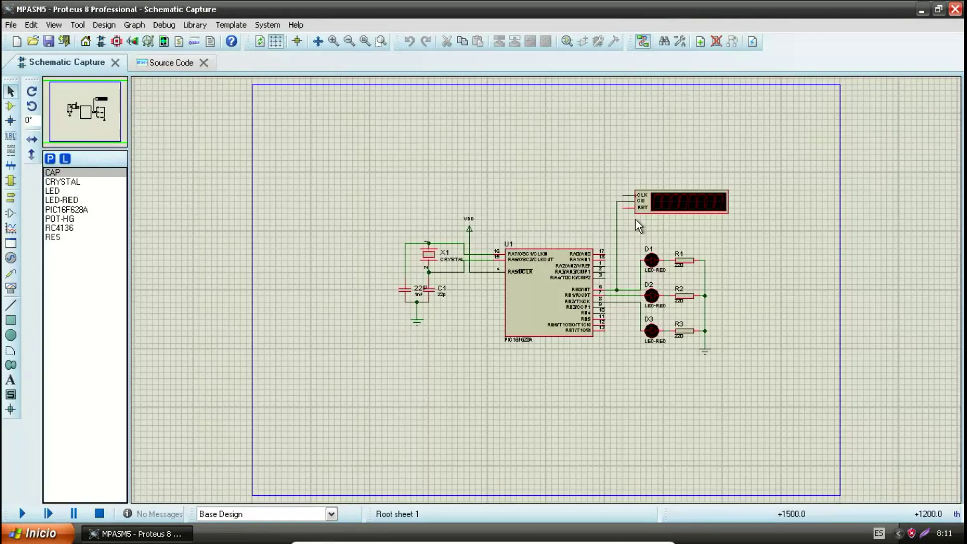
pyautogui.scroll(2, 636, 222)
pyautogui.moveTo(102, 95); pyautogui.dragTo(90, 109)
pyautogui.click(90, 109)
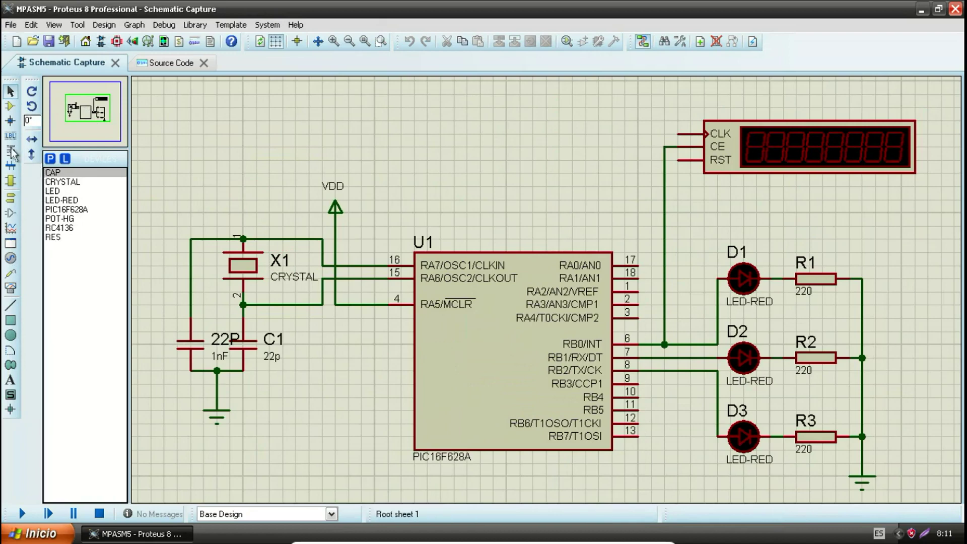
# Search the device library for "bluetoot" in component mode
pyautogui.click(10, 106)
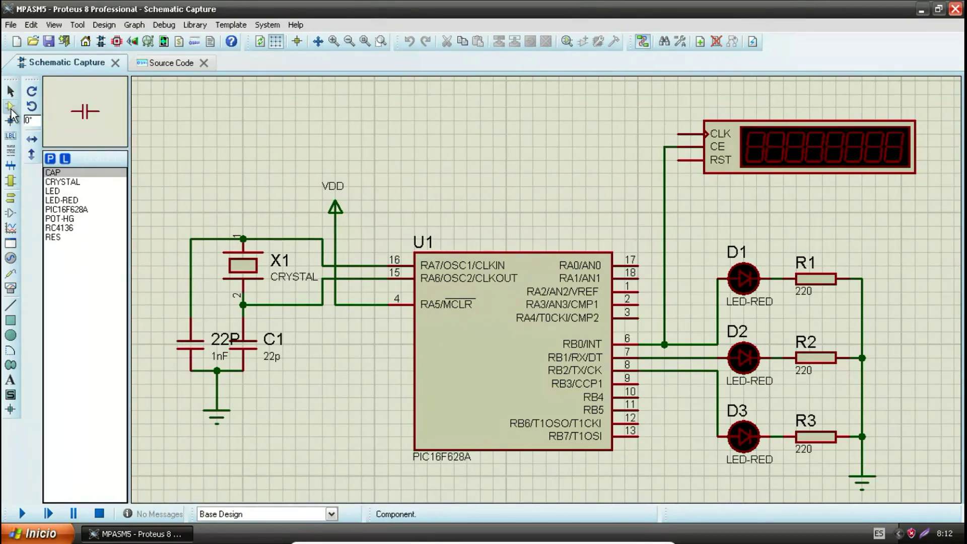
pyautogui.click(50, 159)
pyautogui.write('bl')
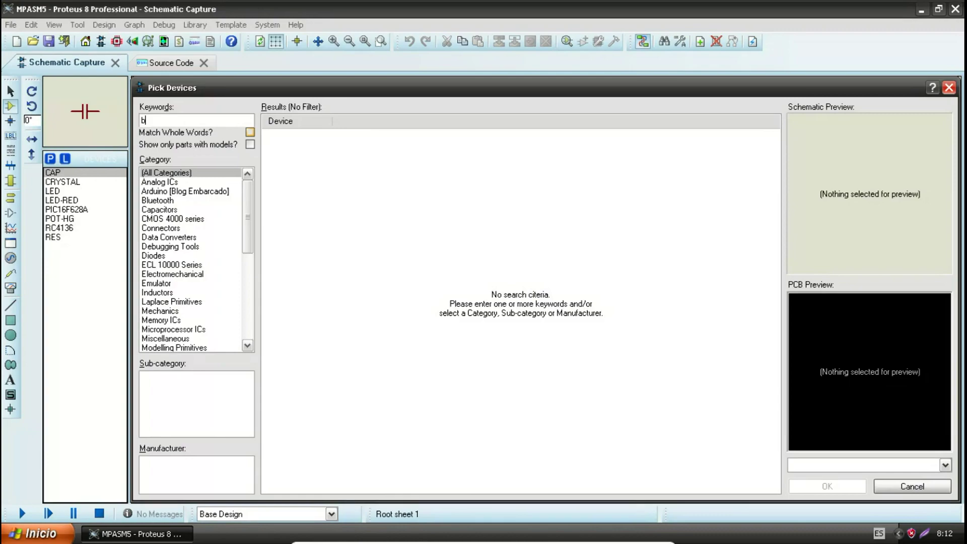
pyautogui.write('u')
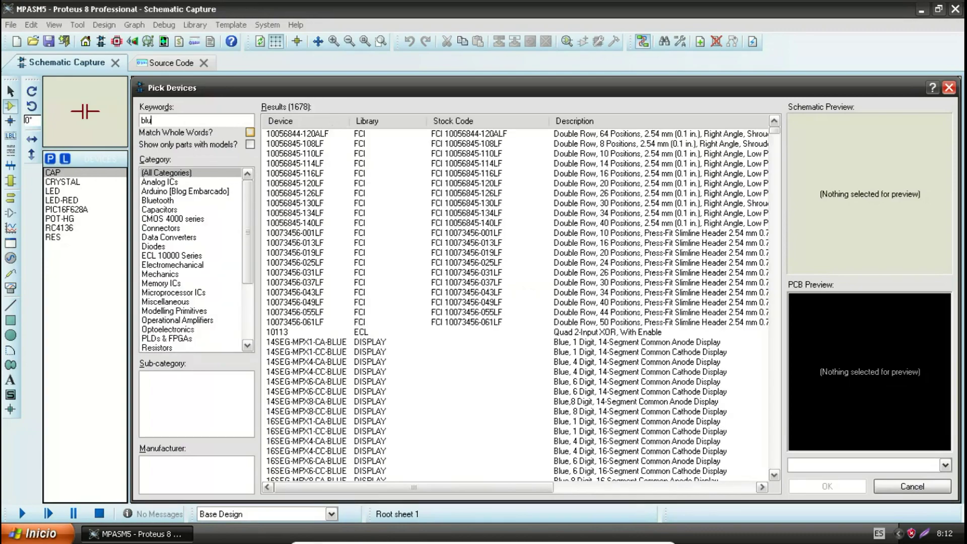
pyautogui.write('etoo')
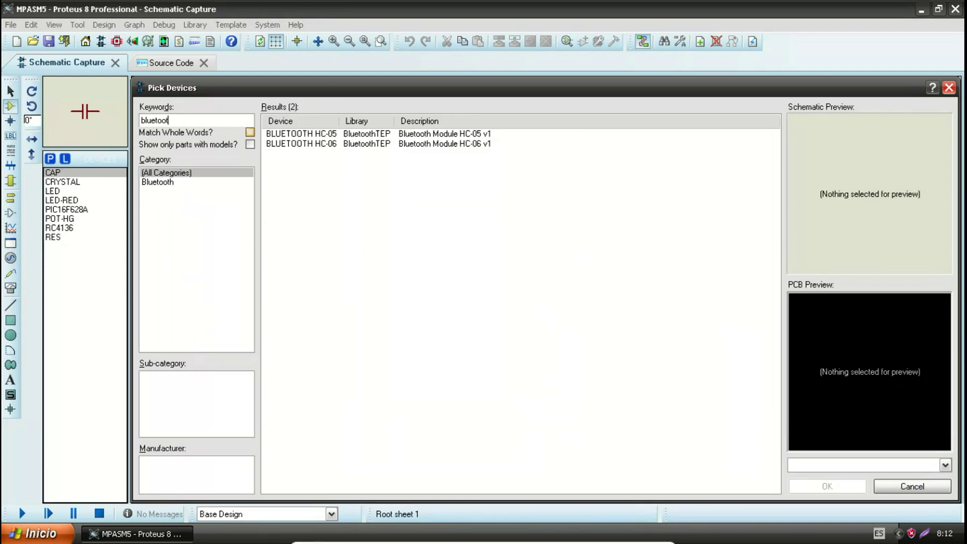
# Compare the schematic previews of the BLUETOOTH HC-05 and BLUETOOTH HC-06 modules
pyautogui.click(379, 144)
pyautogui.click(390, 135)
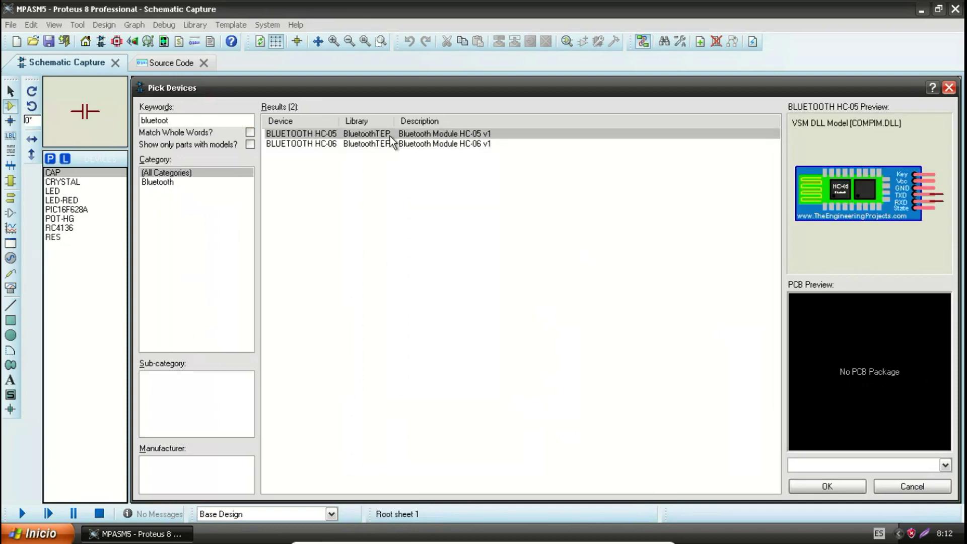
pyautogui.click(387, 146)
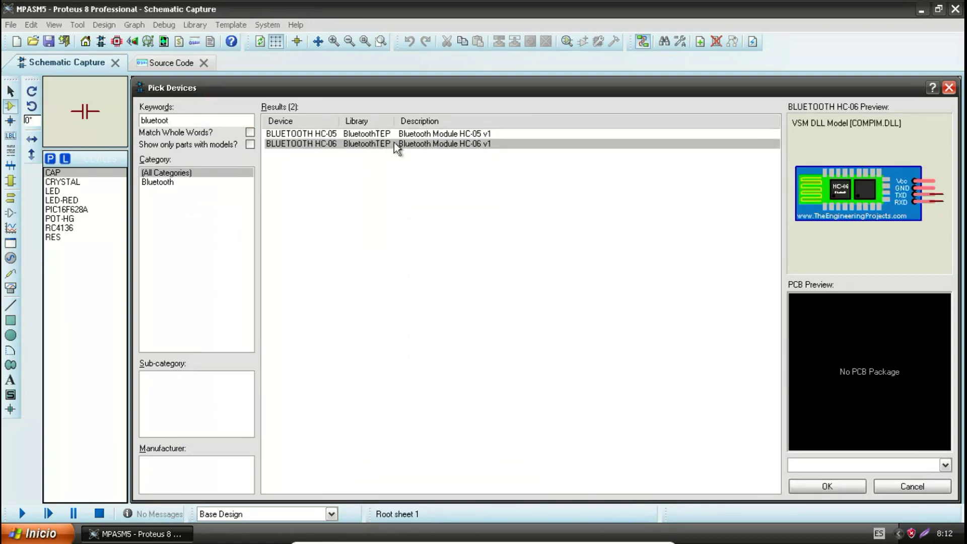
pyautogui.click(399, 138)
pyautogui.click(396, 144)
# Add BLUETOOTH HC-05 and BLUETOOTH HC-06 to the project's device list and confirm the selection
pyautogui.doubleClick(395, 134)
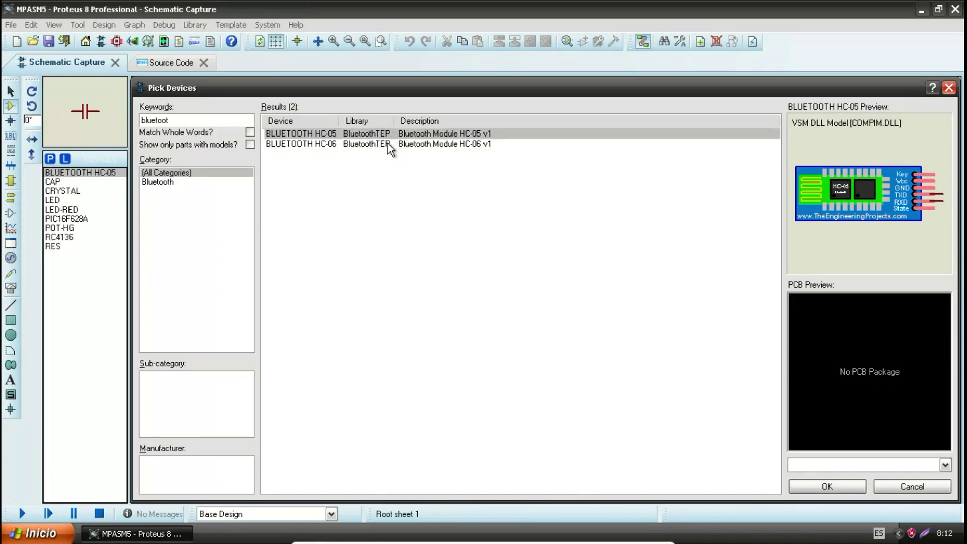
pyautogui.doubleClick(387, 144)
pyautogui.click(857, 487)
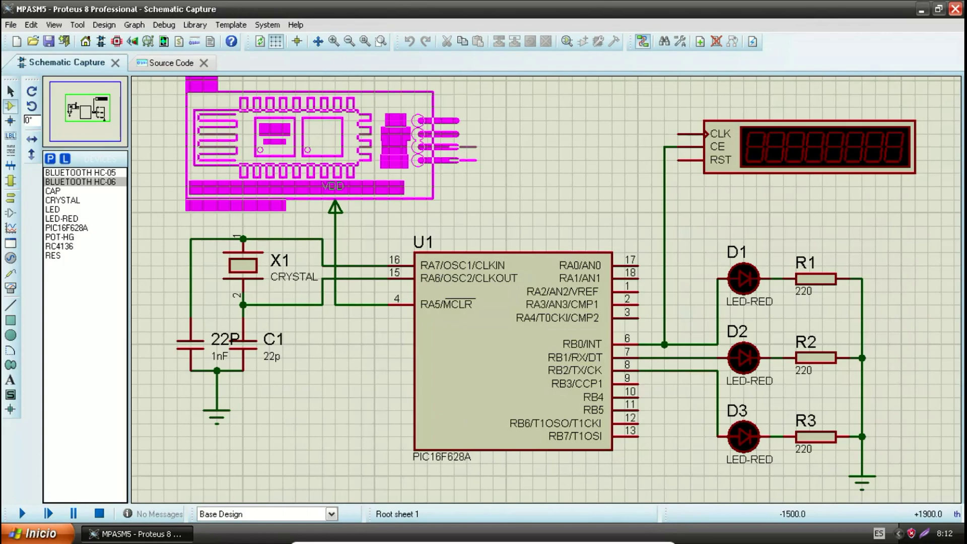
# Place a BLUETOOTH HC-06 module above the crystal circuit and a BLUETOOTH HC-05 module below it in the schematic
pyautogui.click(303, 82)
pyautogui.press('F7')
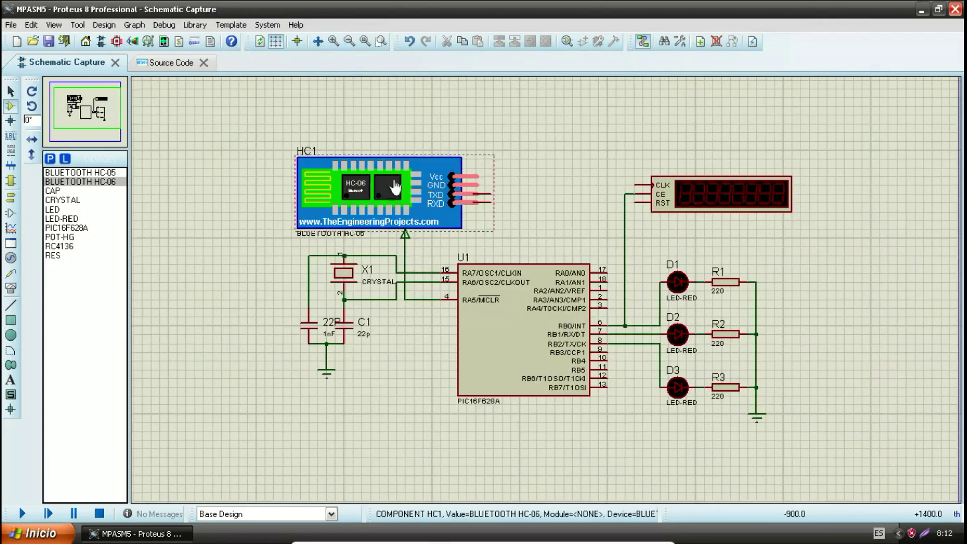
pyautogui.click(70, 173)
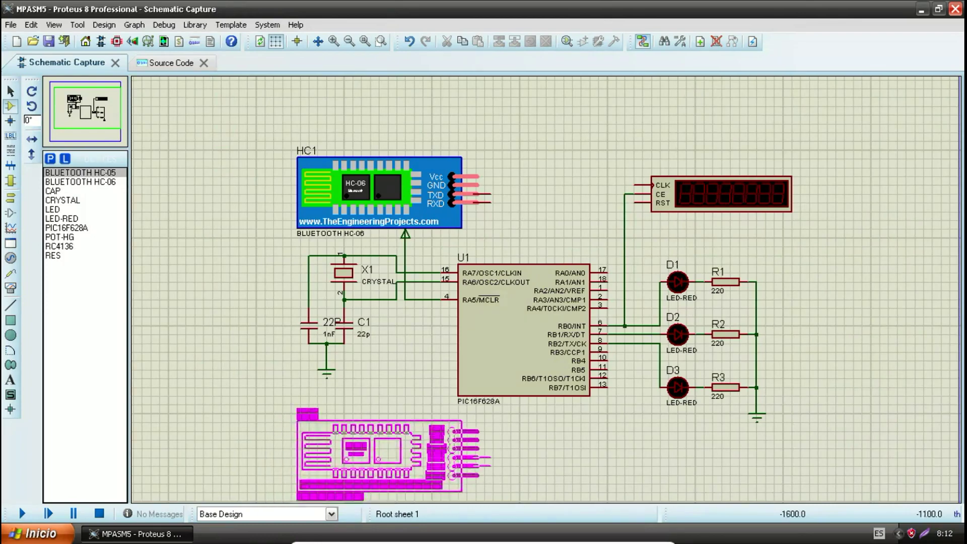
pyautogui.click(384, 419)
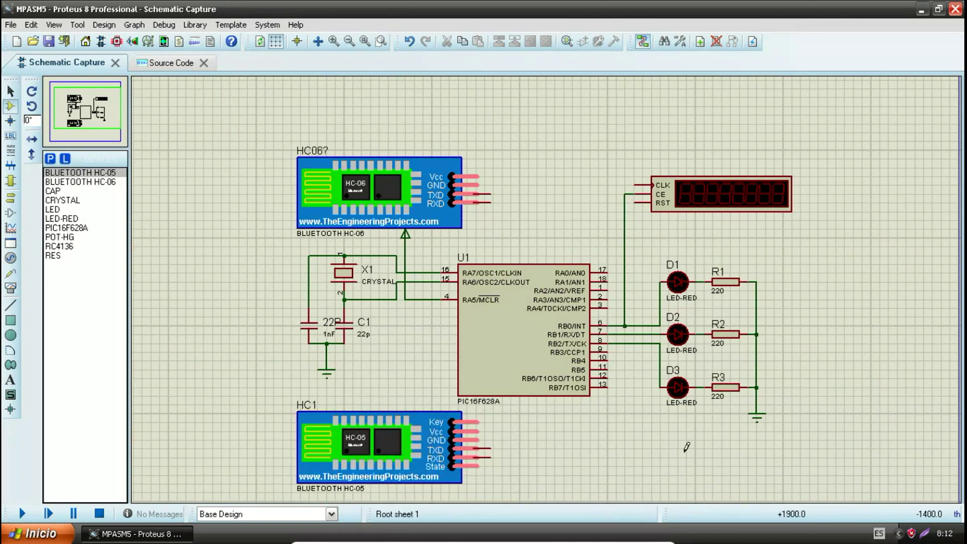
pyautogui.scroll(-2, 685, 446)
pyautogui.scroll(2, 685, 447)
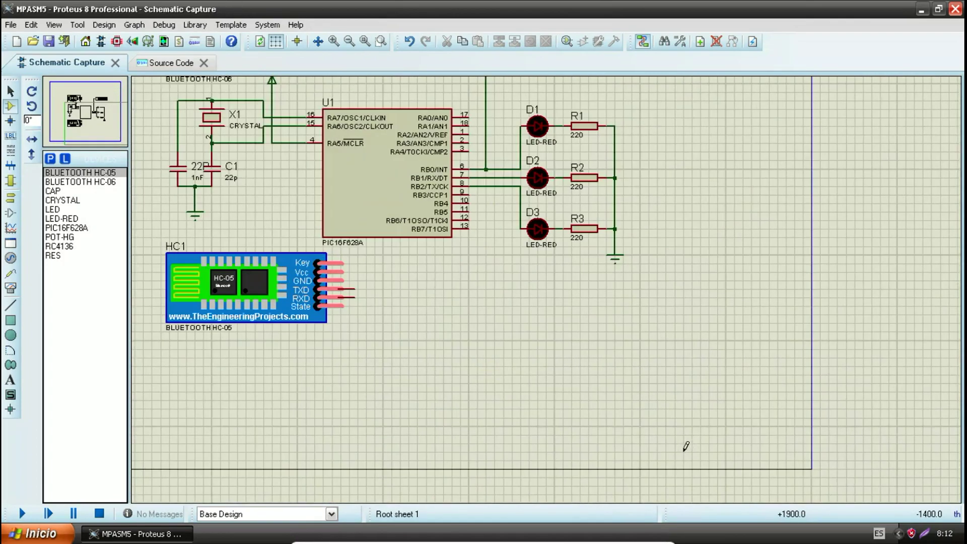
pyautogui.click(88, 118)
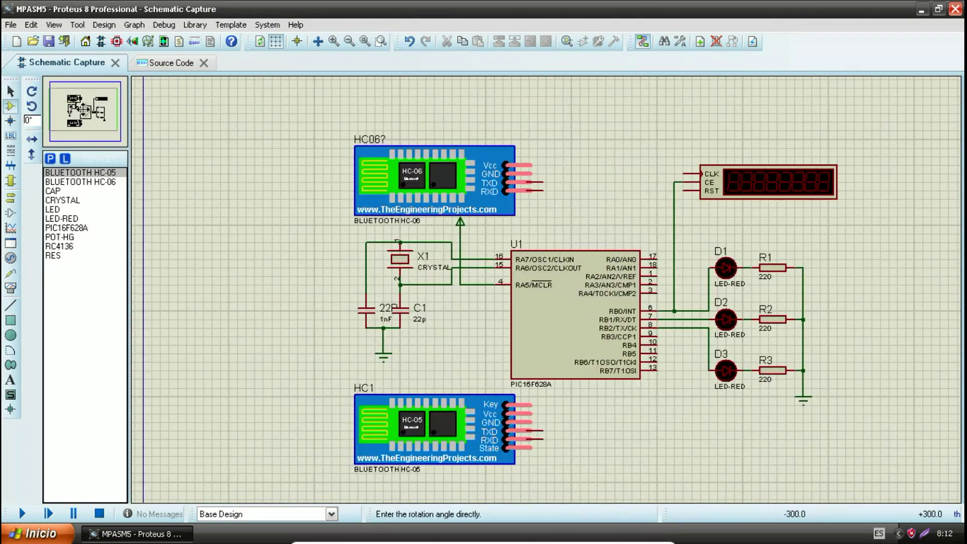
pyautogui.click(96, 117)
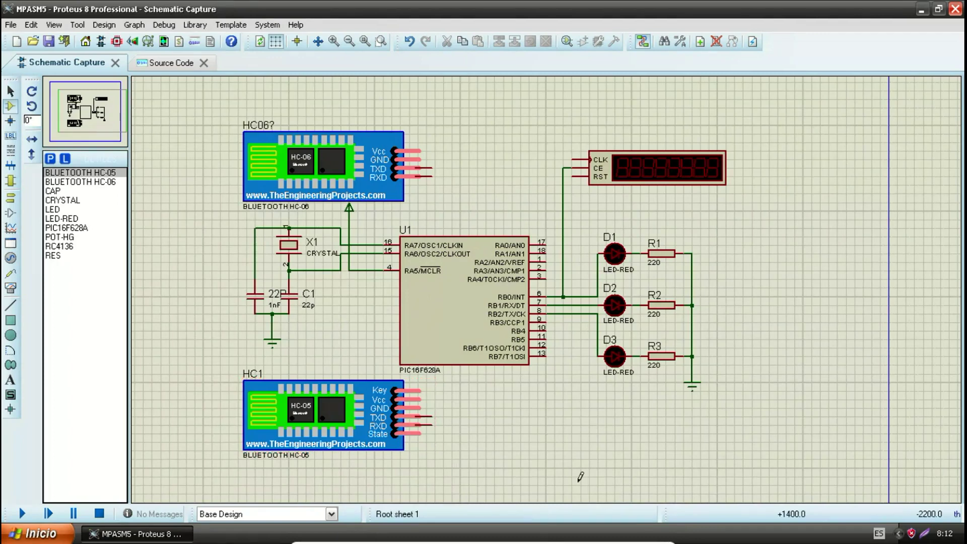
# Minimize the virtual machine, switch to the web browser and look through the Electrónica Libre XC blog down to its topic list
pyautogui.moveTo(592, 538)
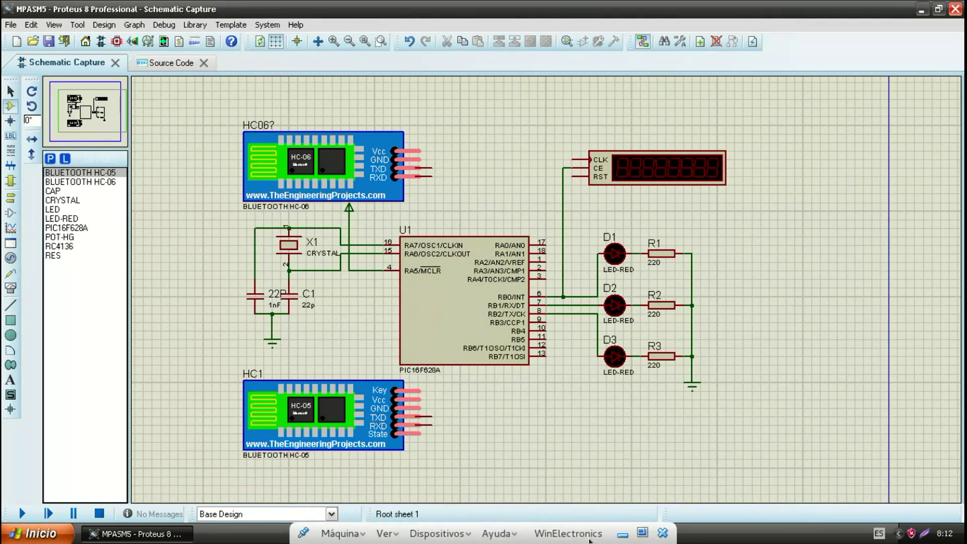
pyautogui.click(621, 536)
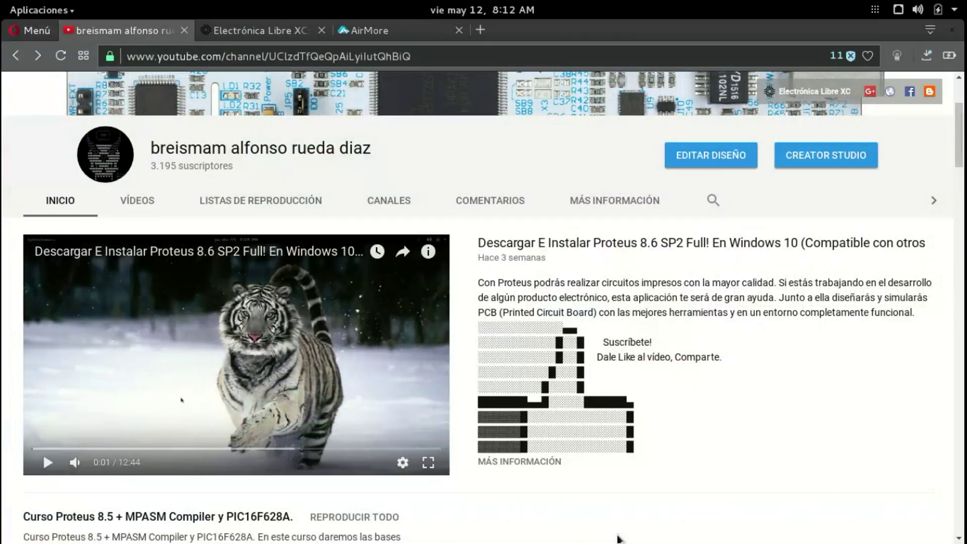
pyautogui.click(291, 41)
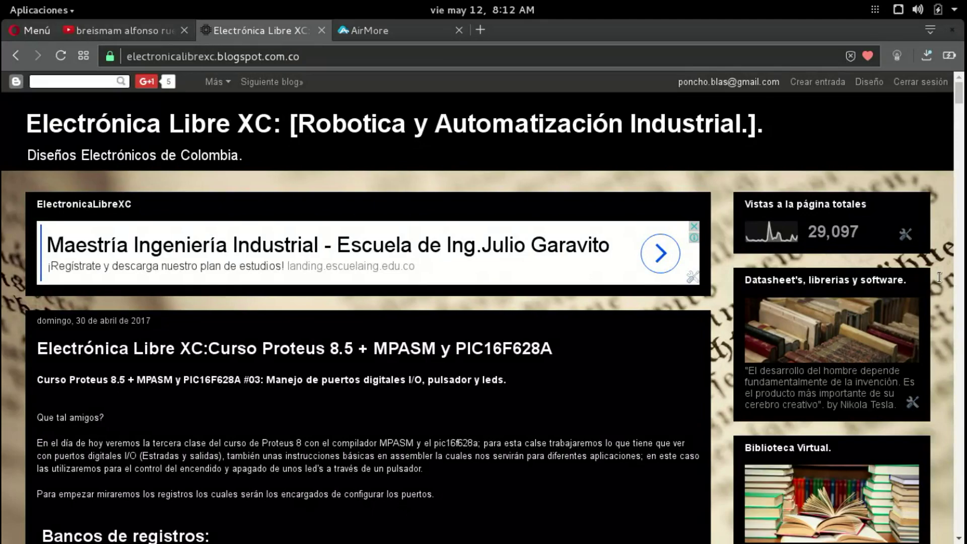
pyautogui.scroll(-10, 925, 313)
pyautogui.scroll(-7, 927, 314)
pyautogui.scroll(5, 932, 315)
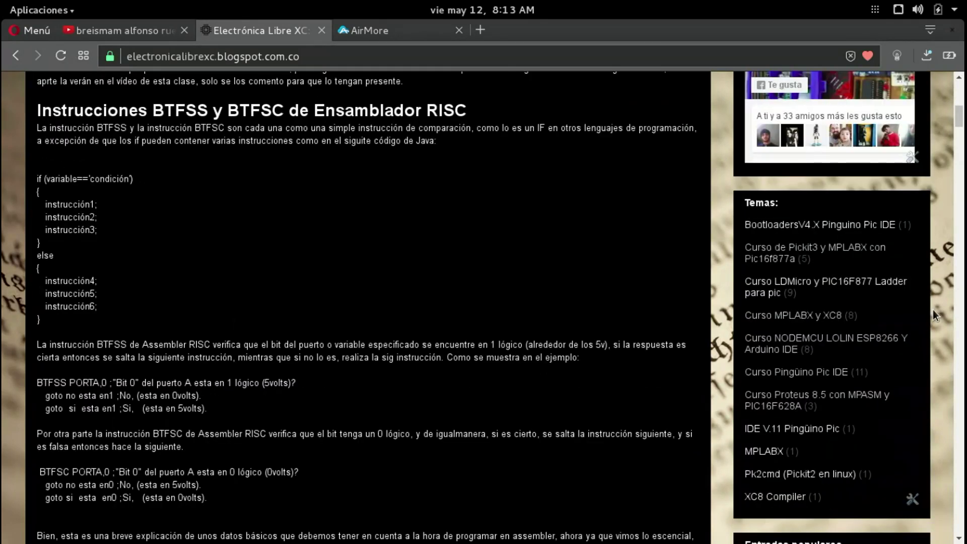
# Return to the YouTube channel page and look over its featured video and the Proteus 8.5 course playlist
pyautogui.hotkey('ctrl', 'shift', 'Tab')
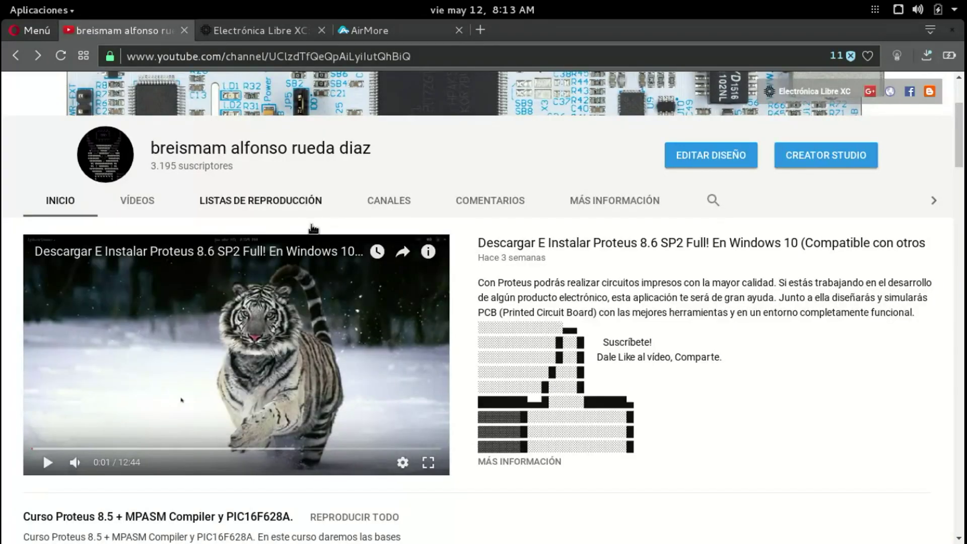
pyautogui.scroll(-3, 224, 217)
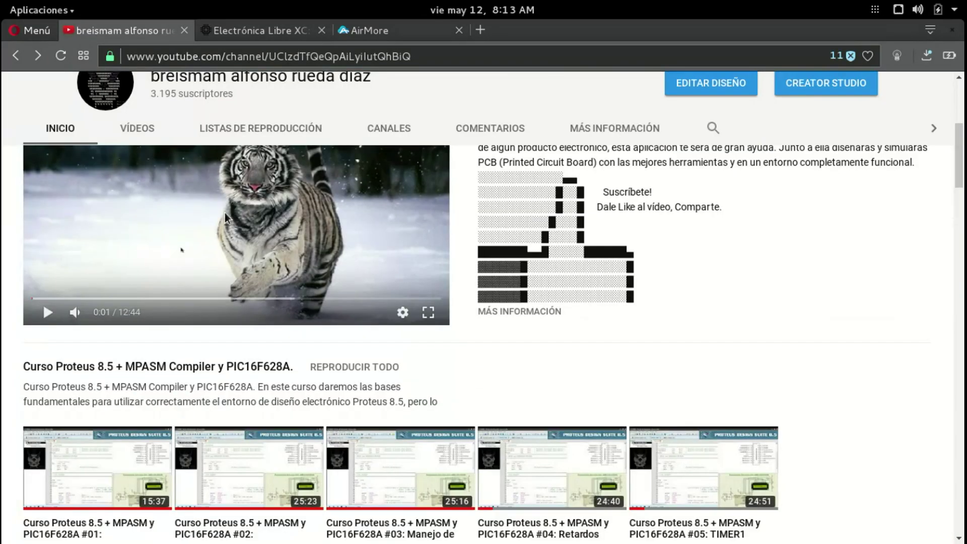
pyautogui.scroll(2, 225, 212)
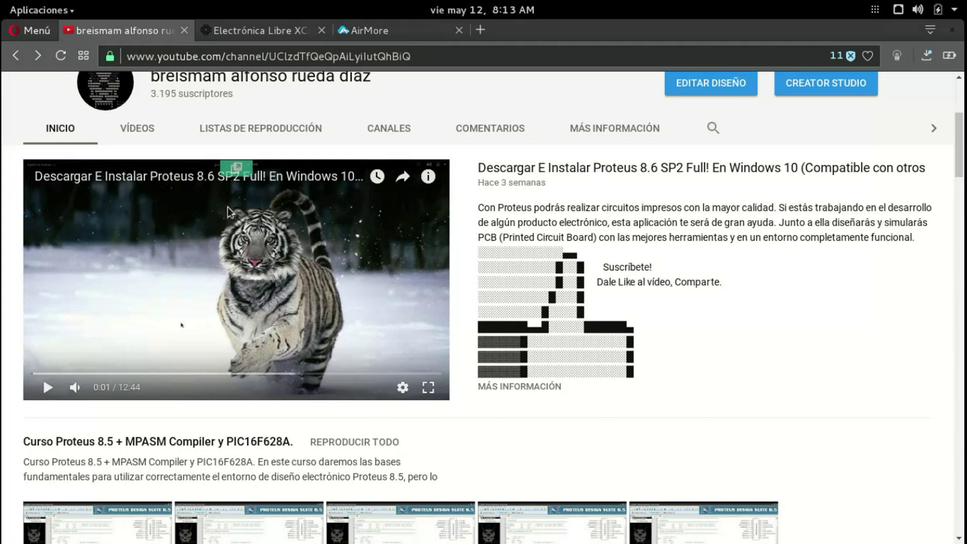
pyautogui.moveTo(255, 40)
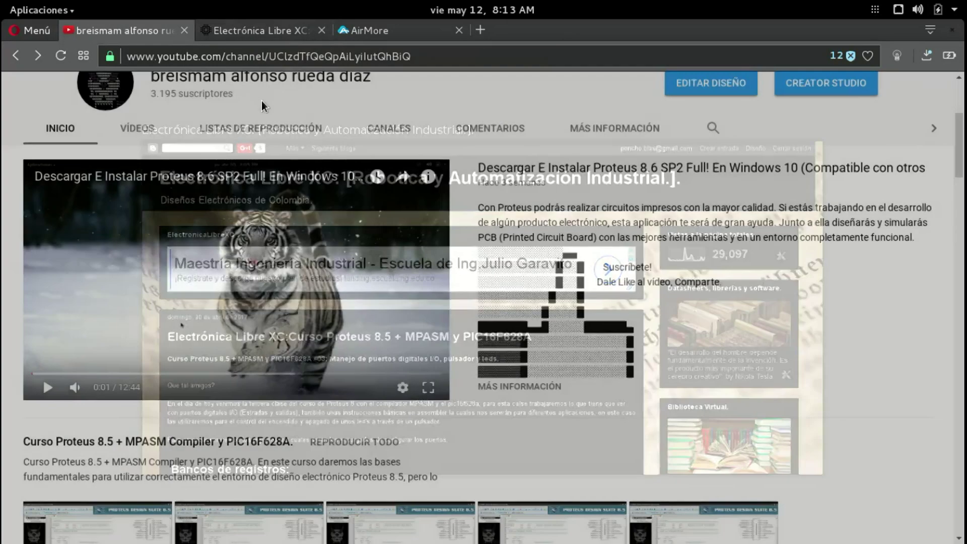
pyautogui.scroll(1, 262, 106)
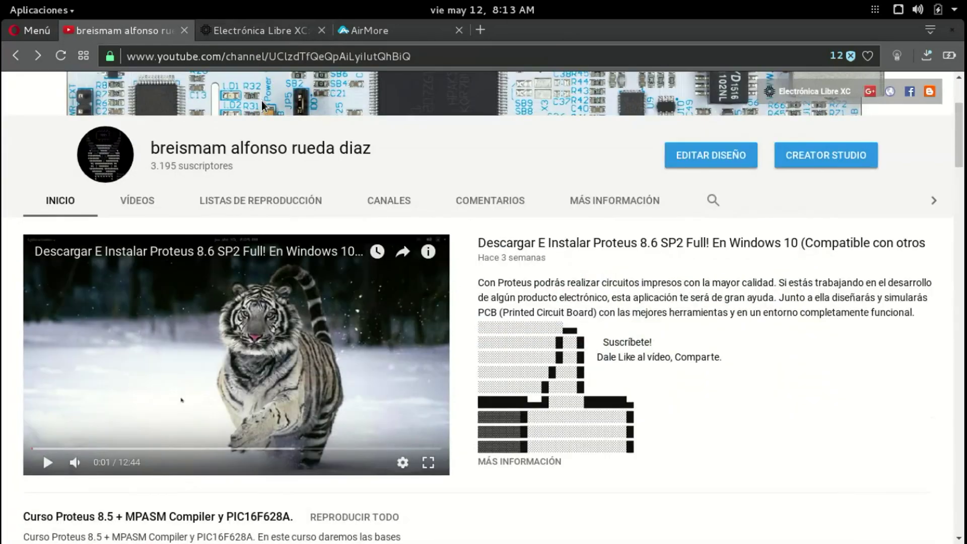